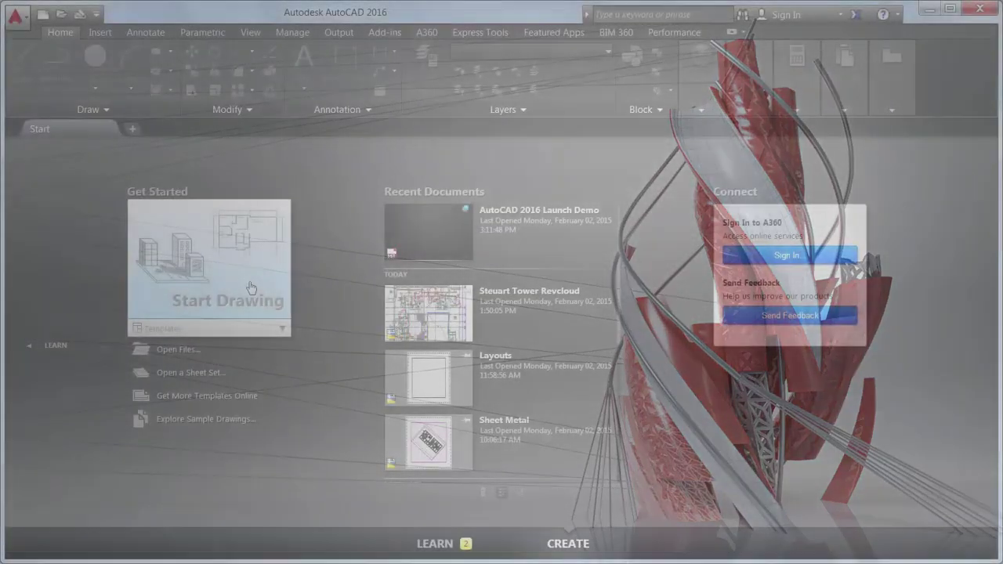
- Start a new drawing and open the AutoCAD 2016 Launch Demo.dst sheet set via SSM
click(250, 287)
text(SSM)
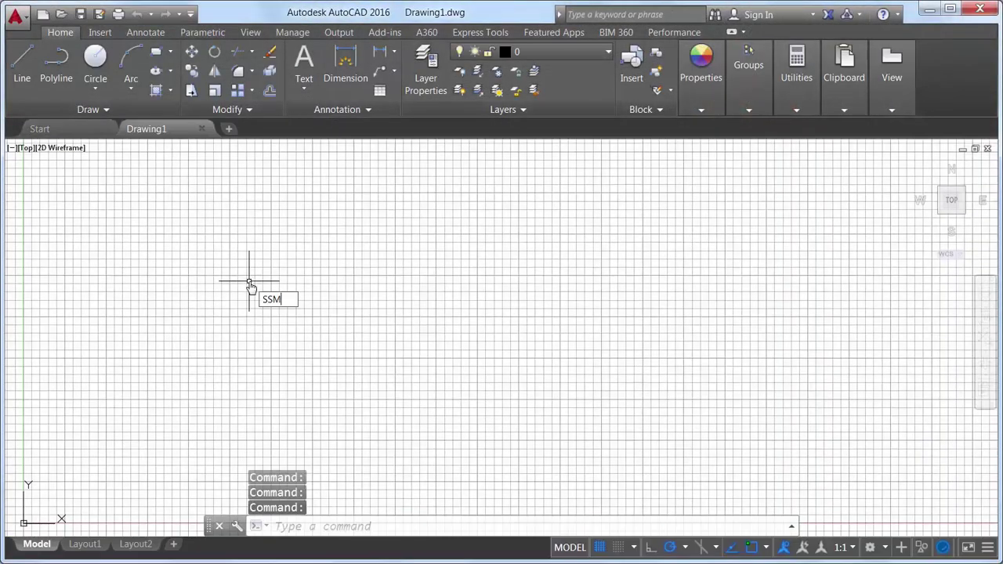
key(Return)
click(79, 157)
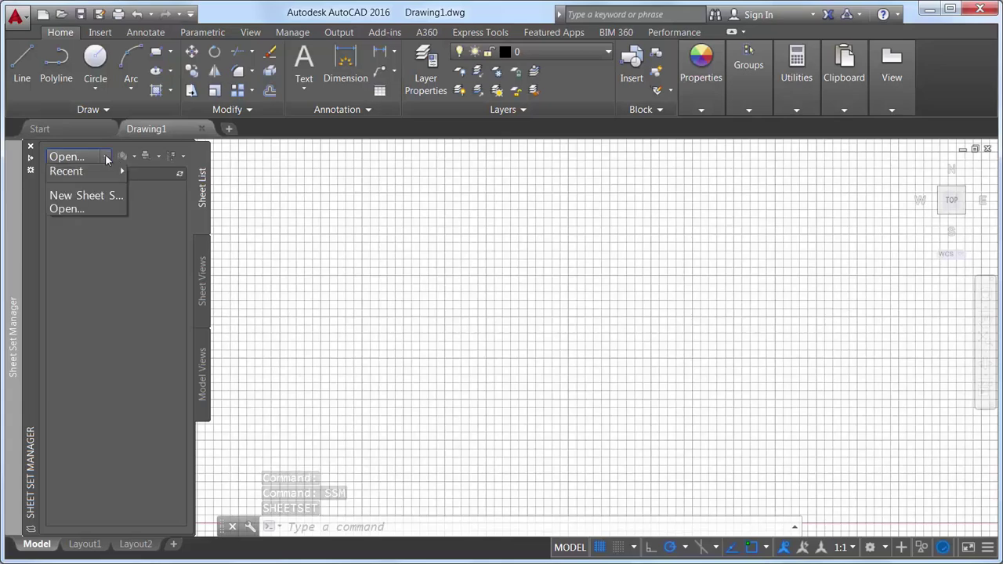
click(97, 204)
click(401, 205)
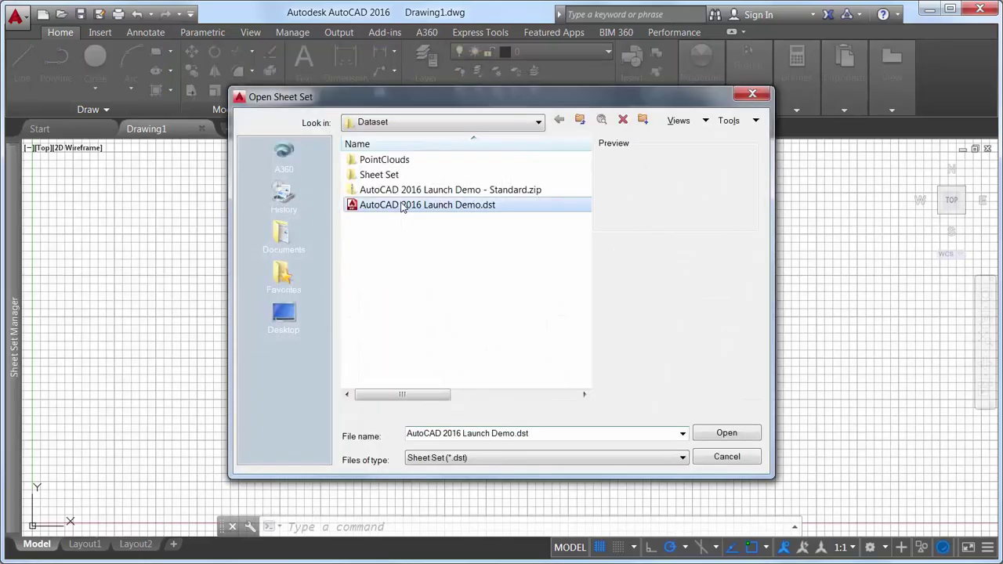
double_click(401, 205)
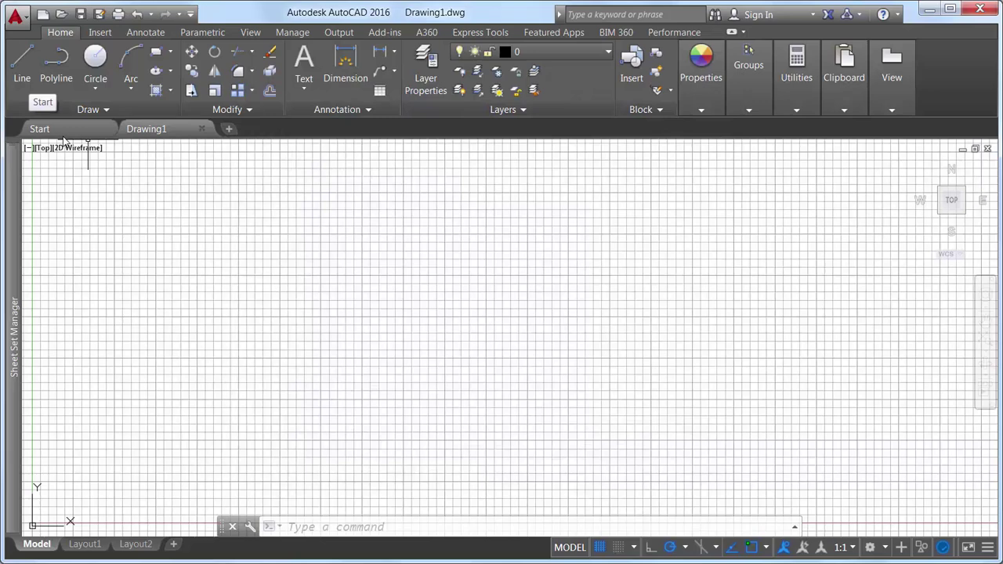
- Add four new blank drawings, Drawing2 through Drawing5
click(229, 130)
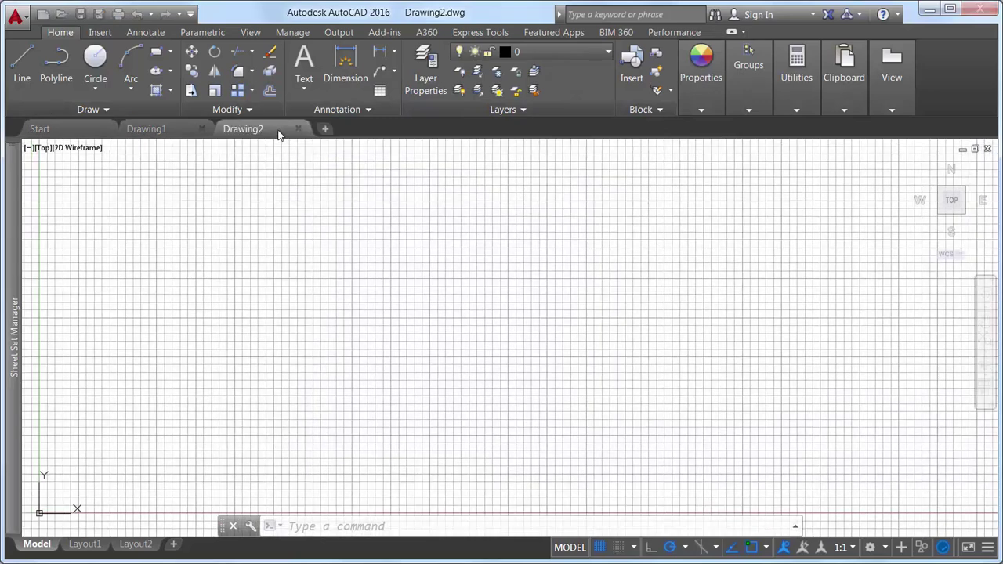
click(325, 131)
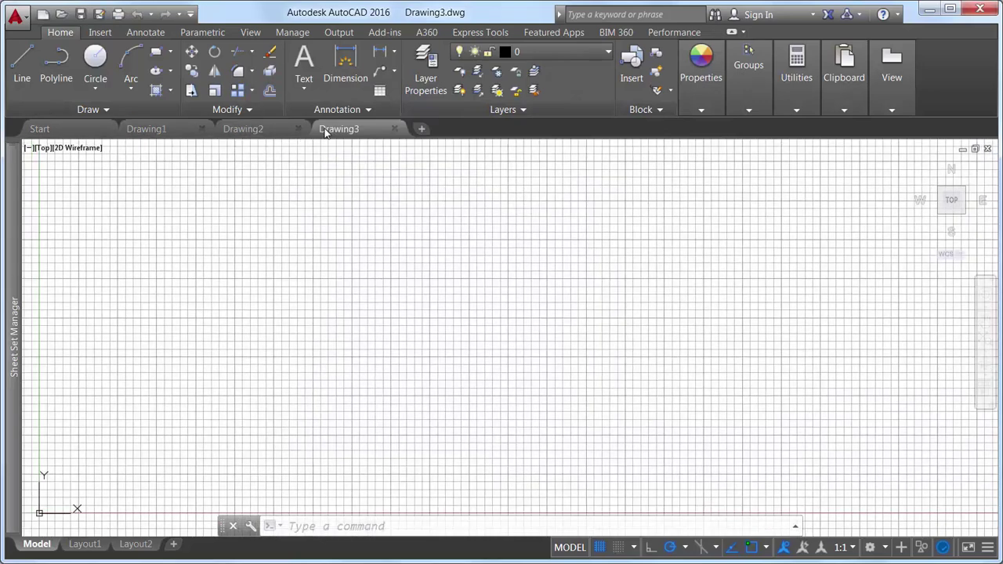
click(423, 129)
click(517, 128)
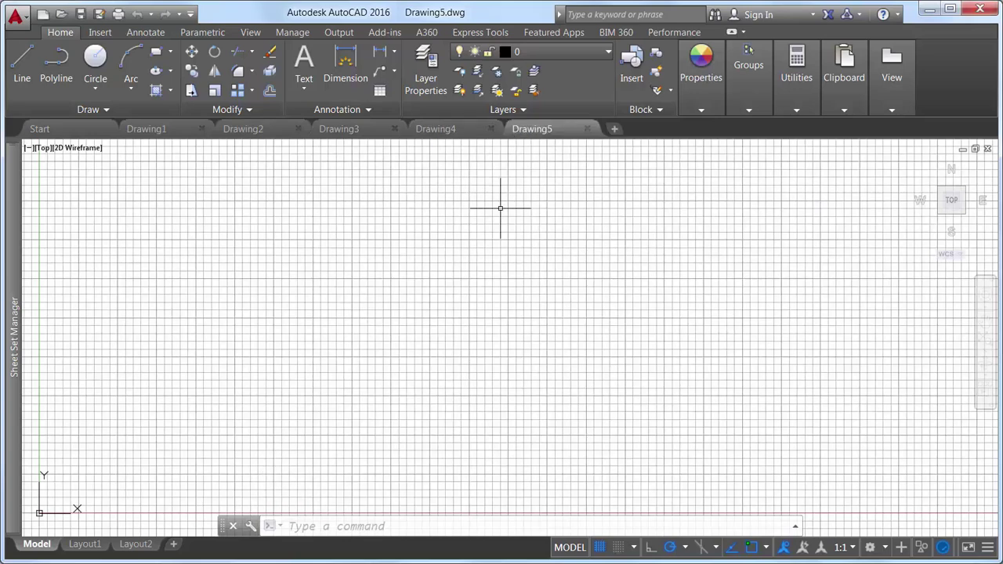
- Jump to the Start page, then close every drawing except Drawing3 with CLOSEALLOTHER
text(GOTOSTART)
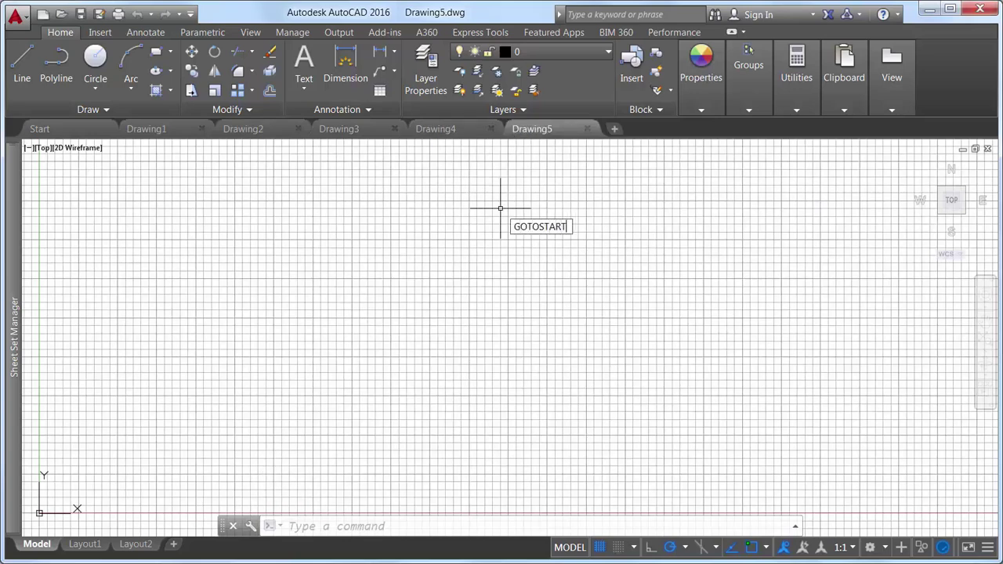
key(Return)
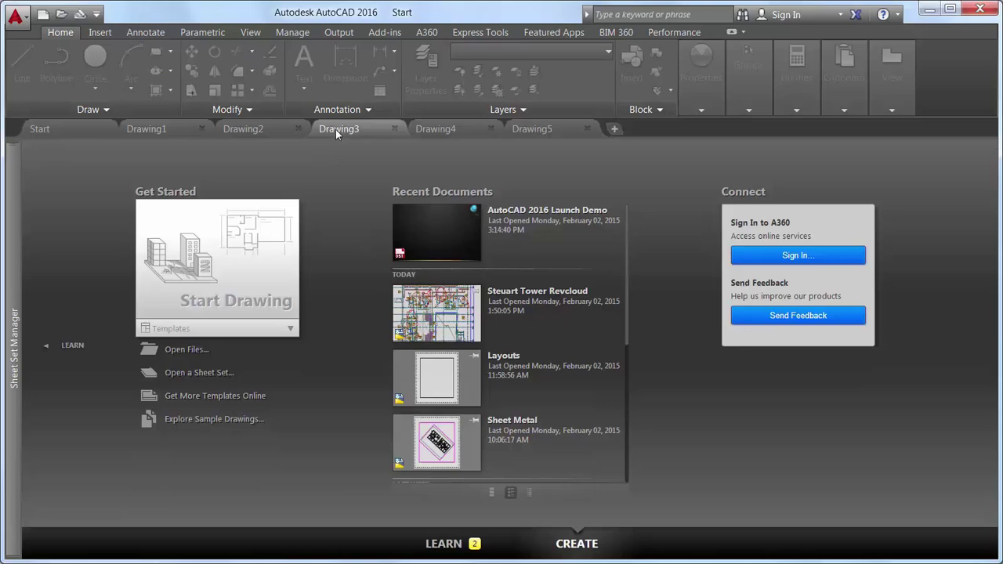
click(337, 130)
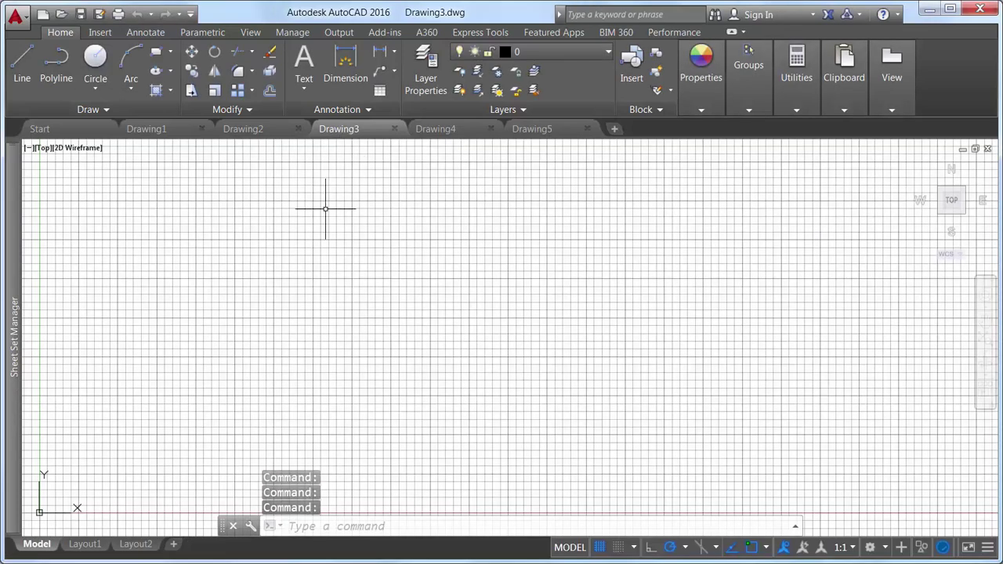
text(CLOSEALLOTHER)
key(Return)
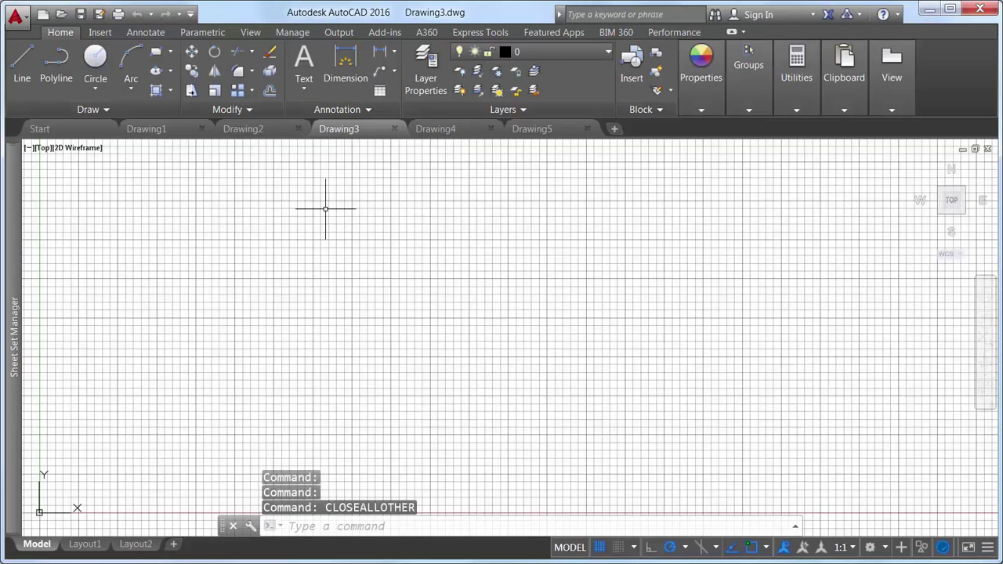
- Browse the Start page's LEARN videos and three tips of the day, then return to Drawing3
click(89, 133)
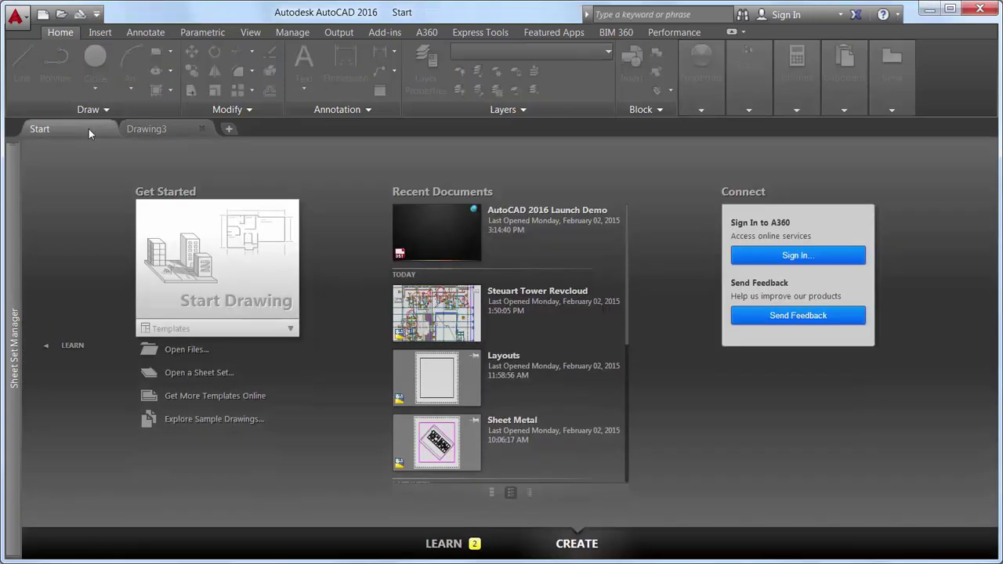
click(75, 349)
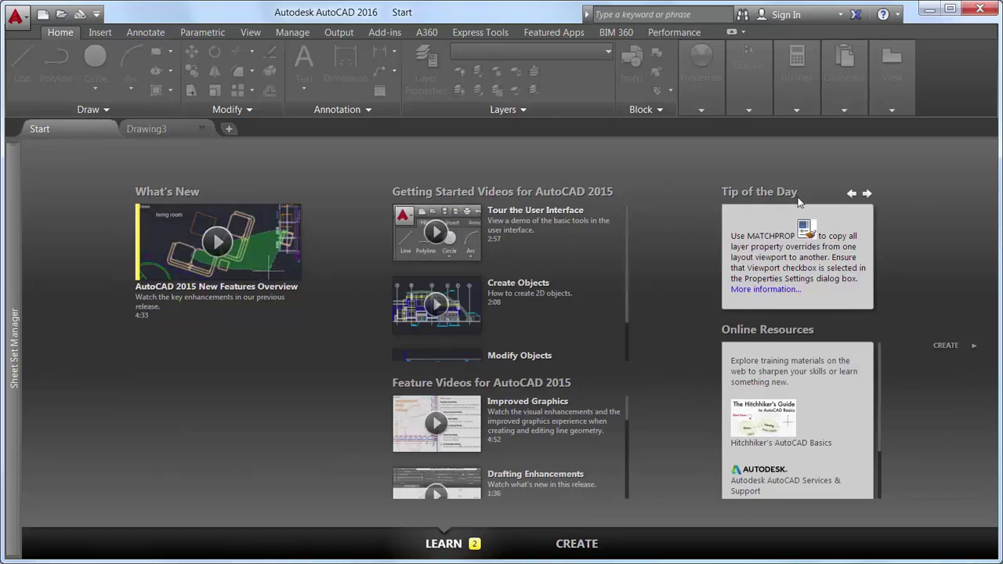
click(867, 194)
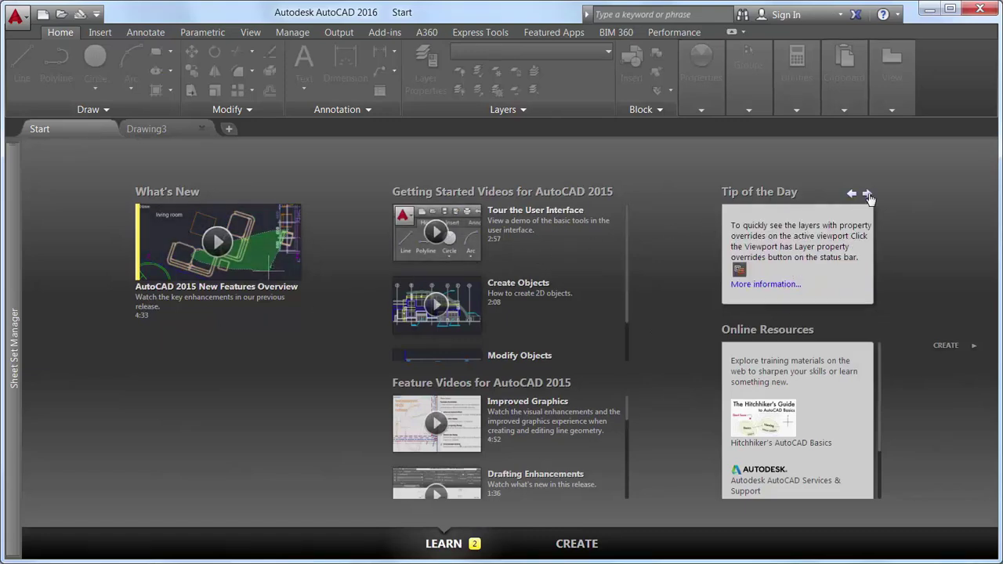
click(868, 195)
click(867, 194)
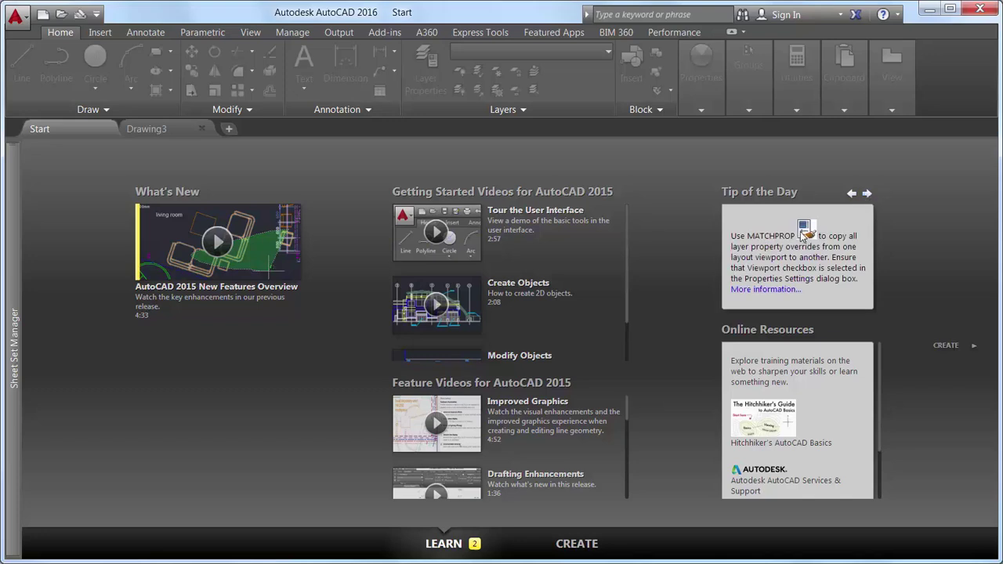
click(165, 129)
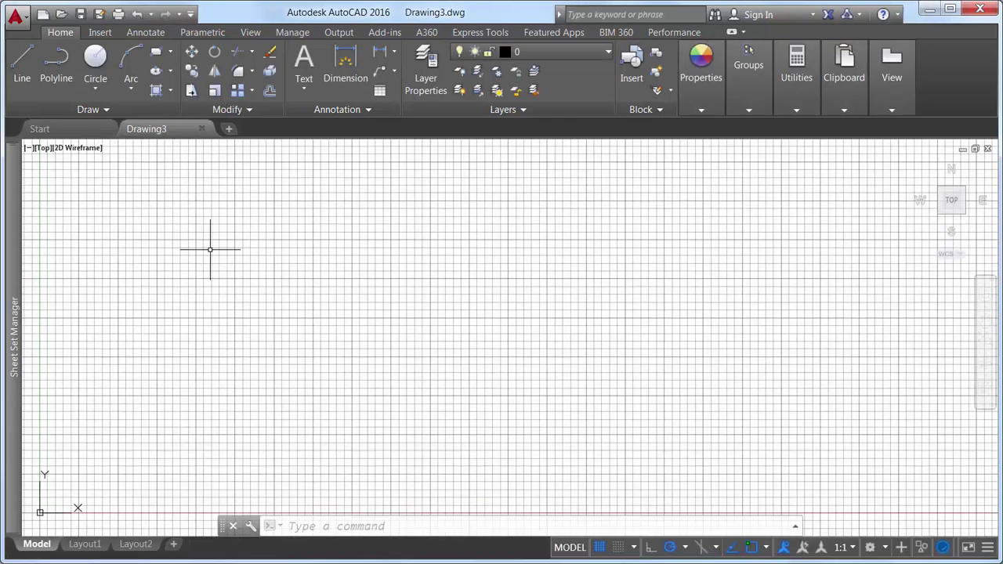
- Set STARTMODE to 0 to hide the Start page, then rerun the STARTMODE setting
text(S)
key(Return)
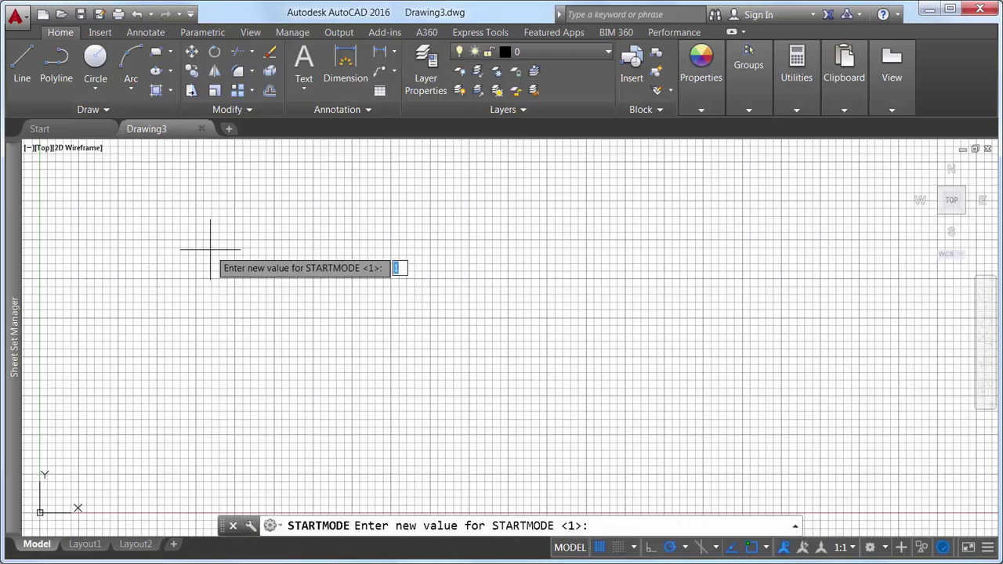
key(Return)
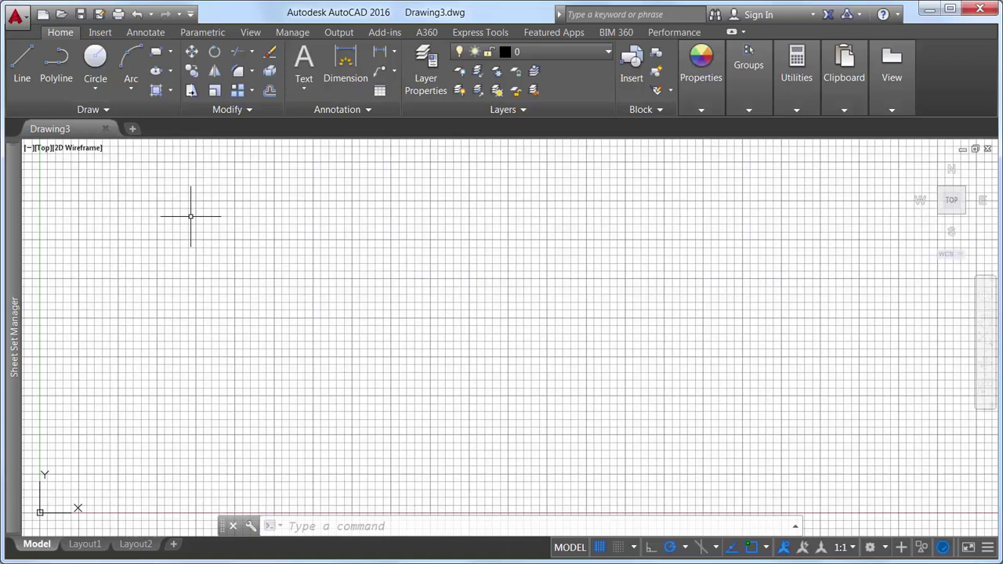
text(START)
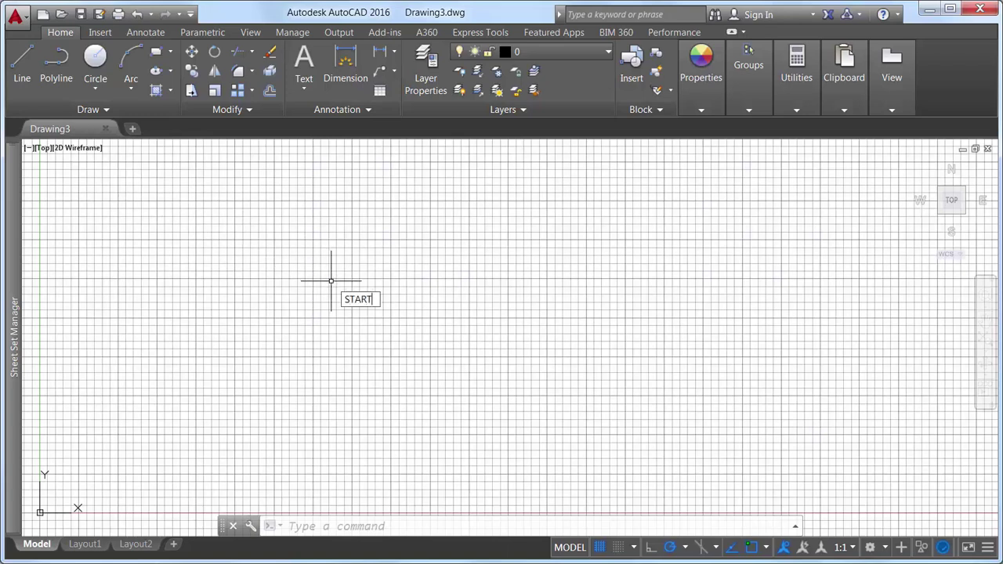
text(E)
key(Return)
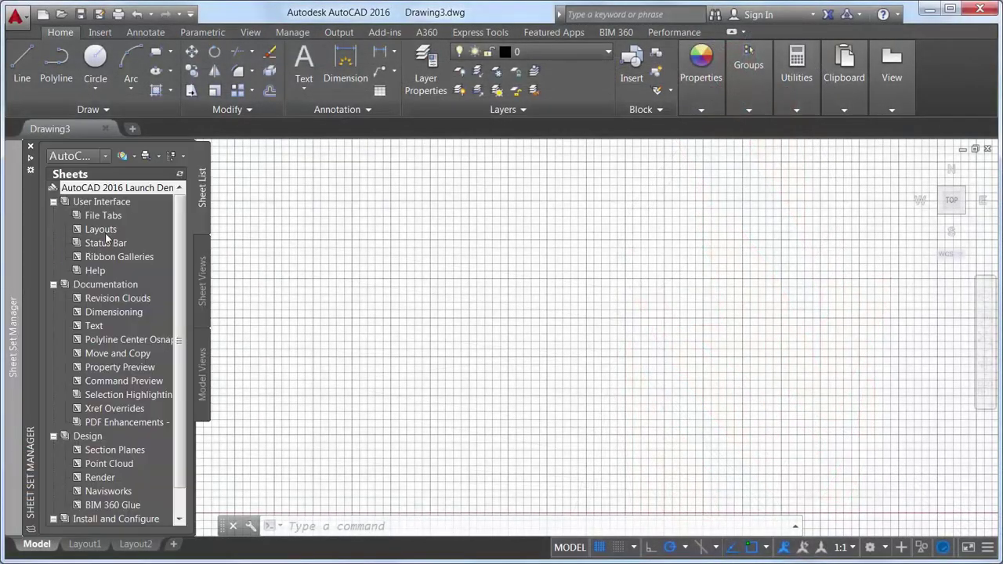
- Open the Layouts sheet drawing and add two new layouts
double_click(102, 228)
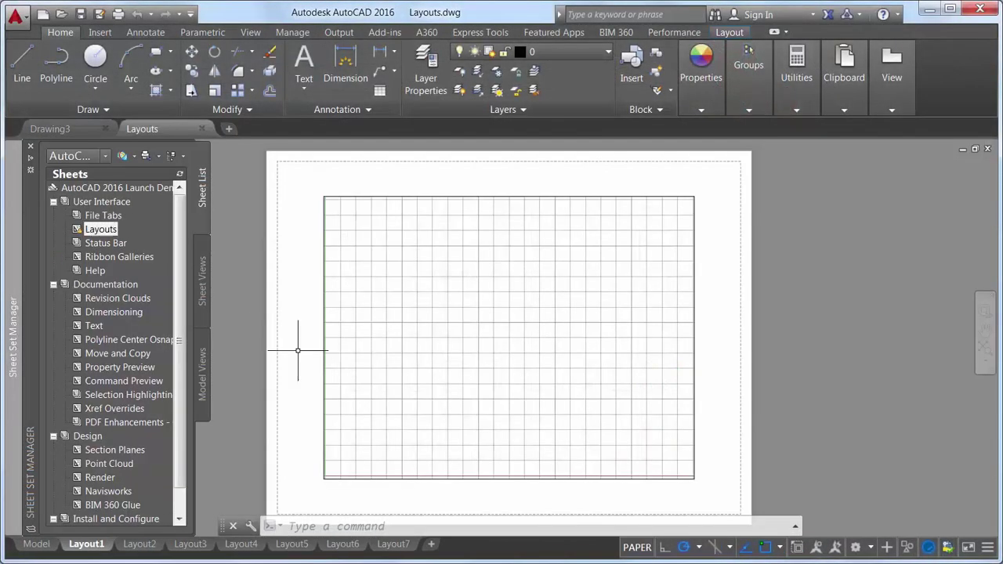
click(430, 544)
click(481, 544)
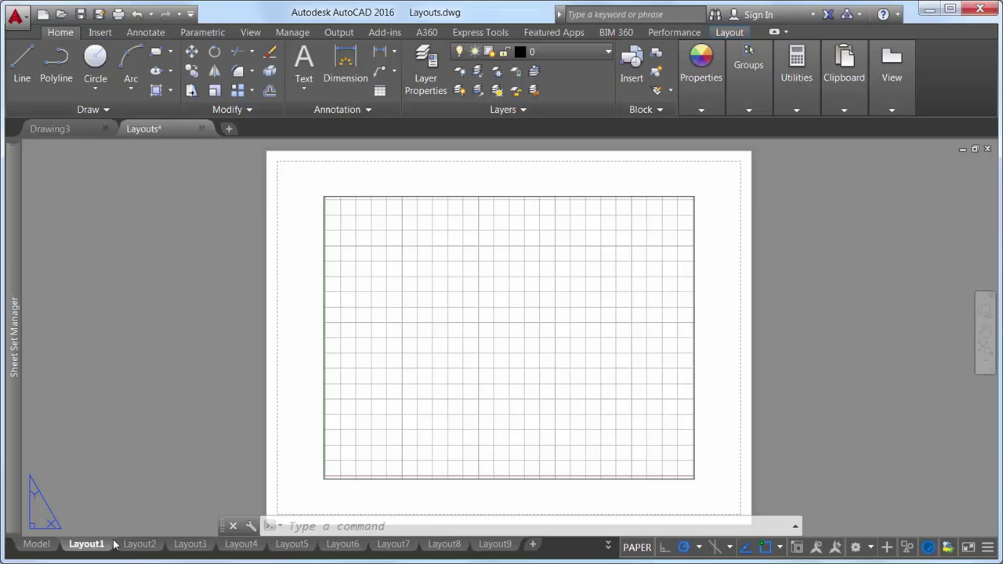
- Drag the Layout1 tab to a new position among the layout tabs
drag(98, 546, 426, 548)
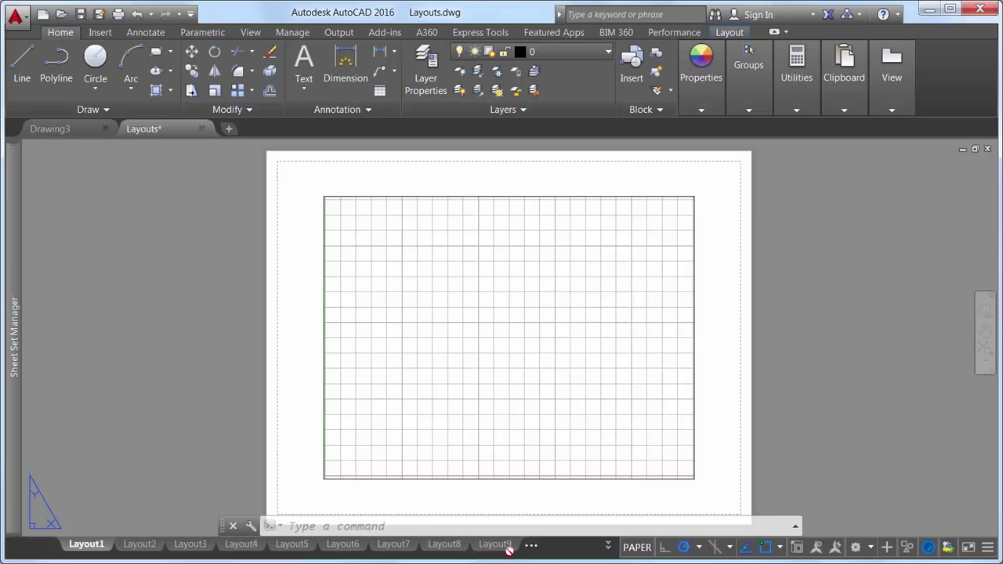
drag(534, 552, 539, 546)
drag(508, 544, 47, 551)
- Dock the layout tabs above the status bar, then dock them back inline with it
right_click(102, 551)
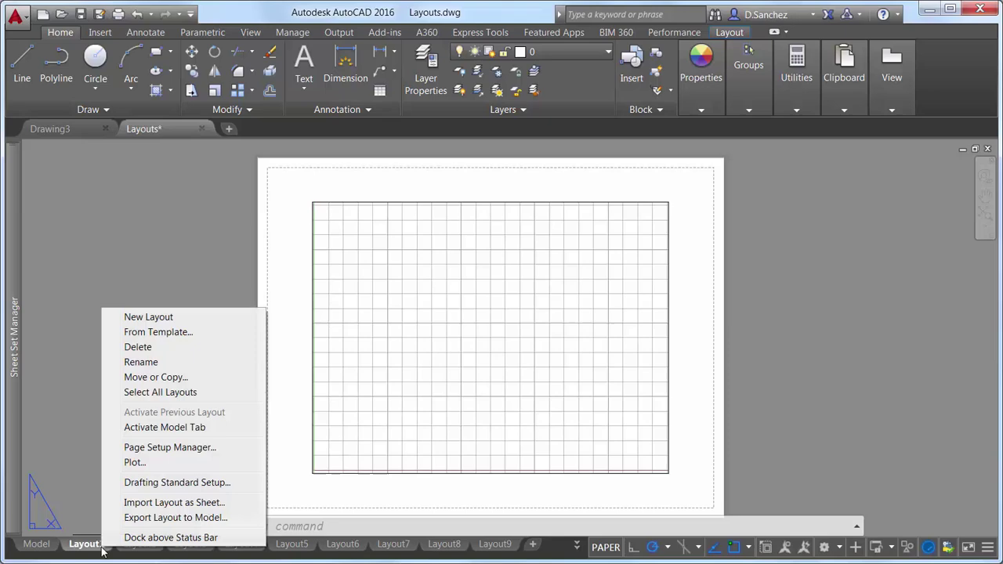
click(148, 537)
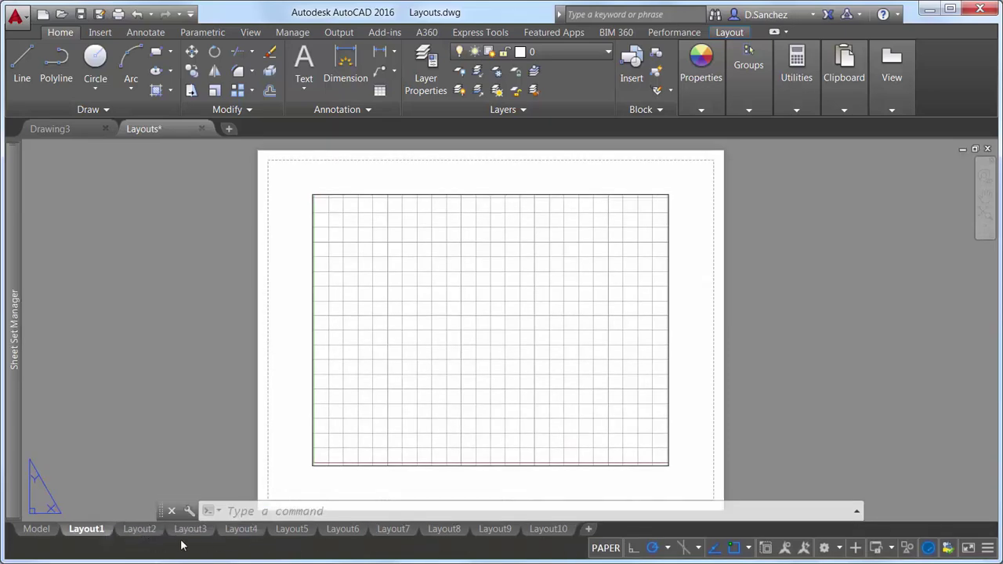
right_click(100, 531)
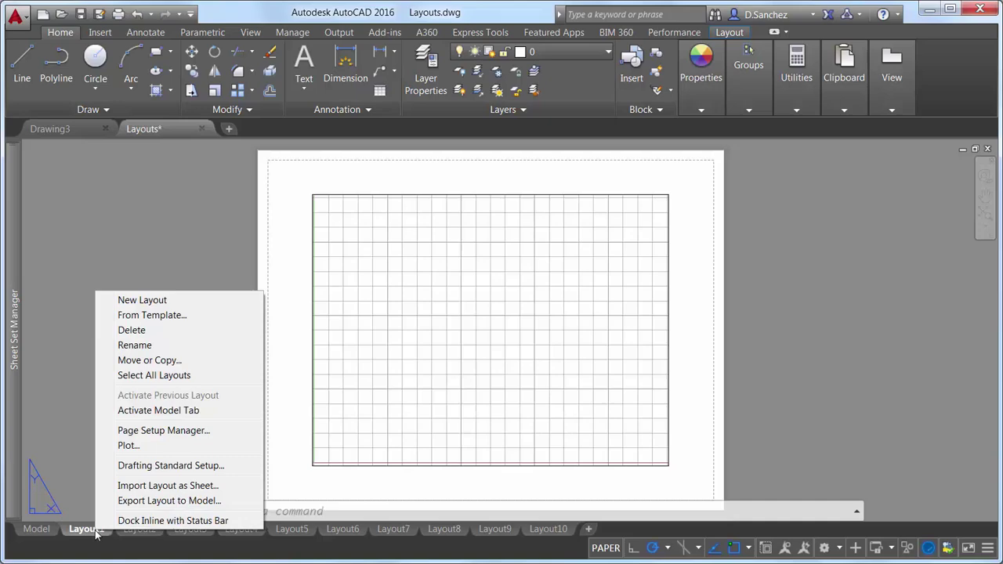
click(139, 521)
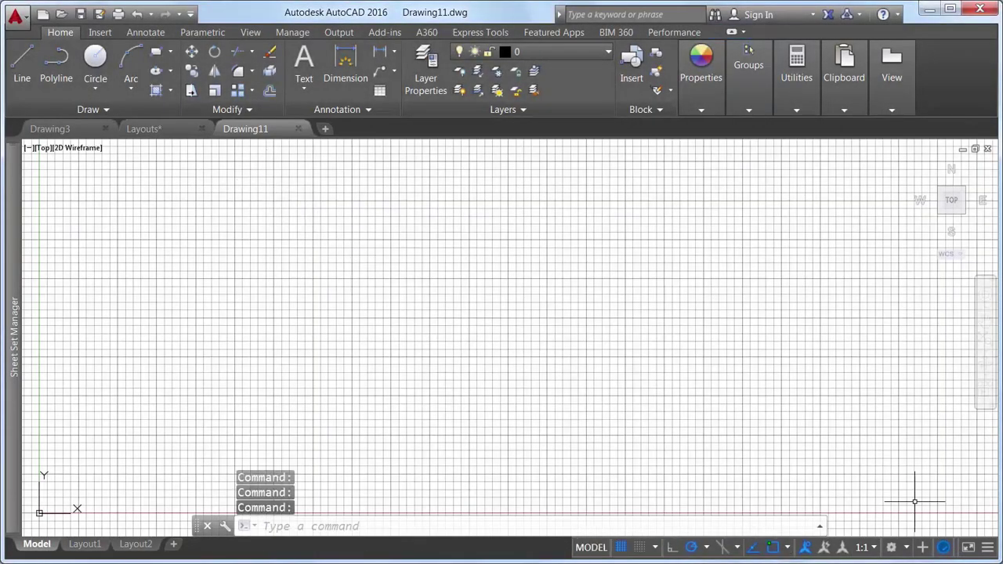
- Show Lock UI on the status bar and toggle locking of toolbars, panels and windows
click(987, 549)
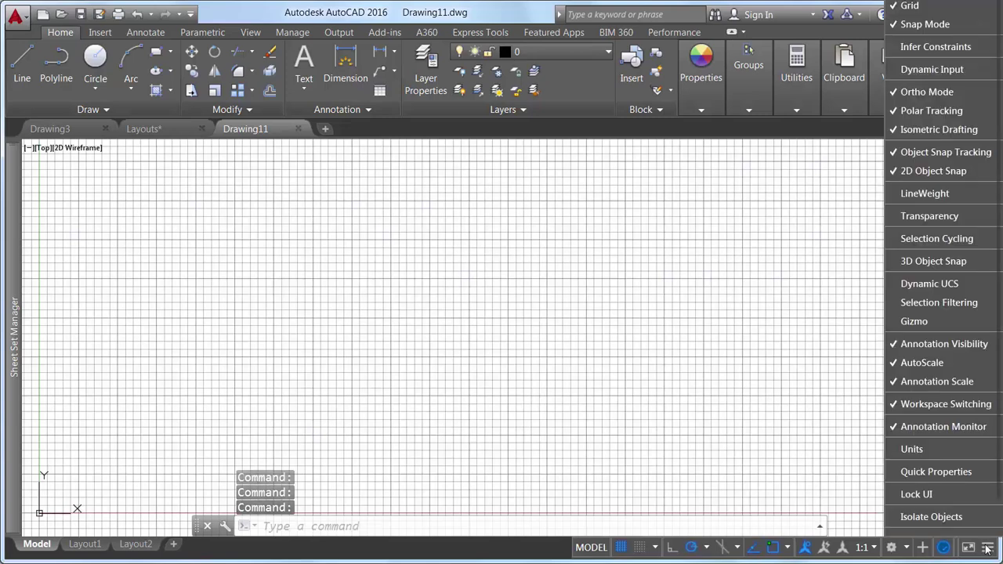
click(898, 495)
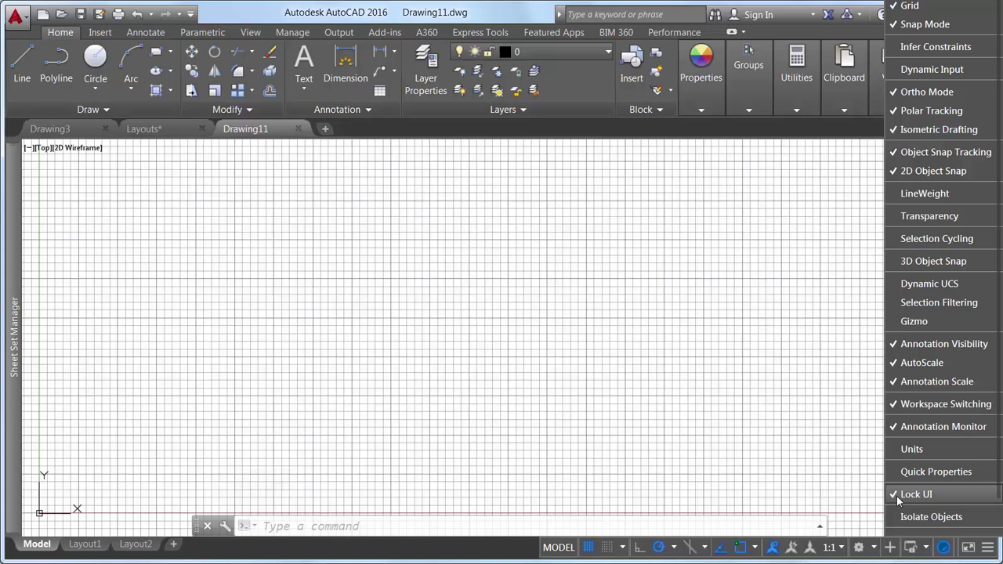
click(928, 548)
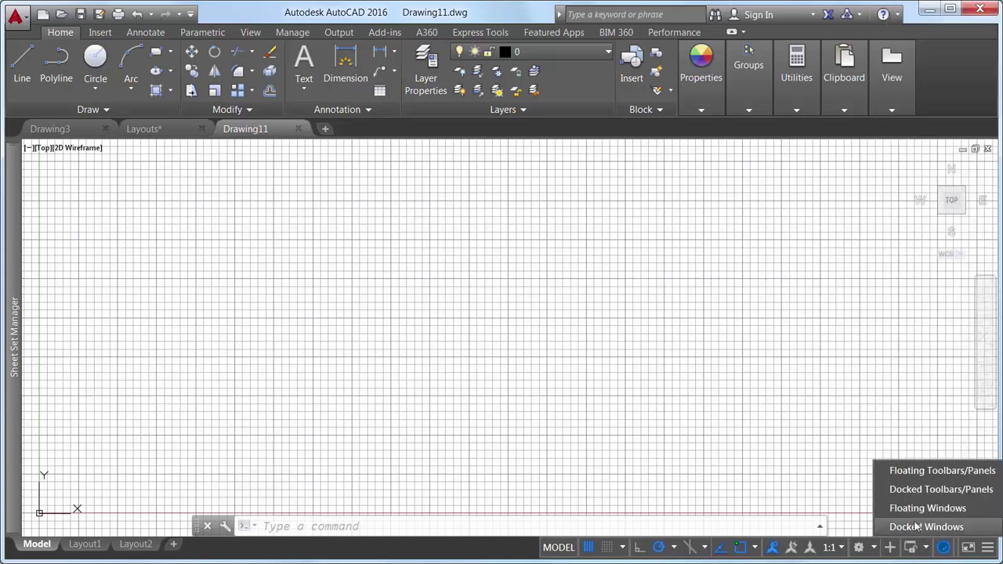
click(884, 472)
click(886, 490)
click(887, 508)
click(887, 508)
click(884, 489)
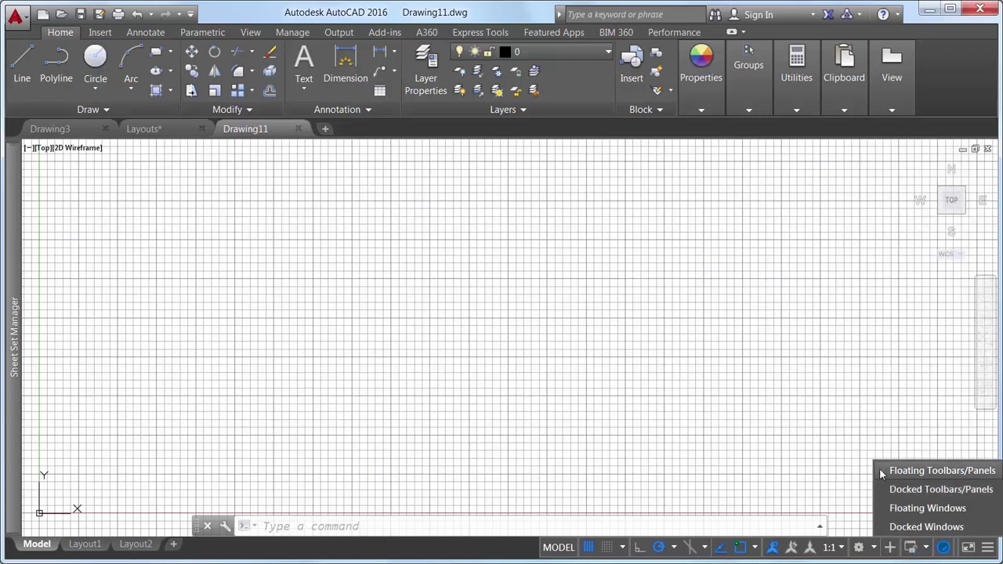
- Remove Lock UI from the status bar customization list
click(986, 550)
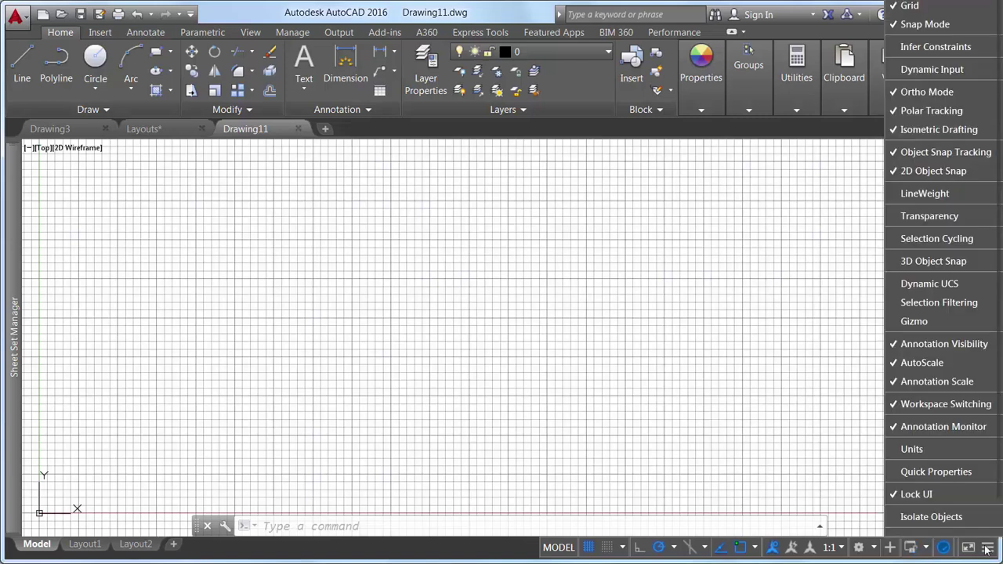
click(894, 495)
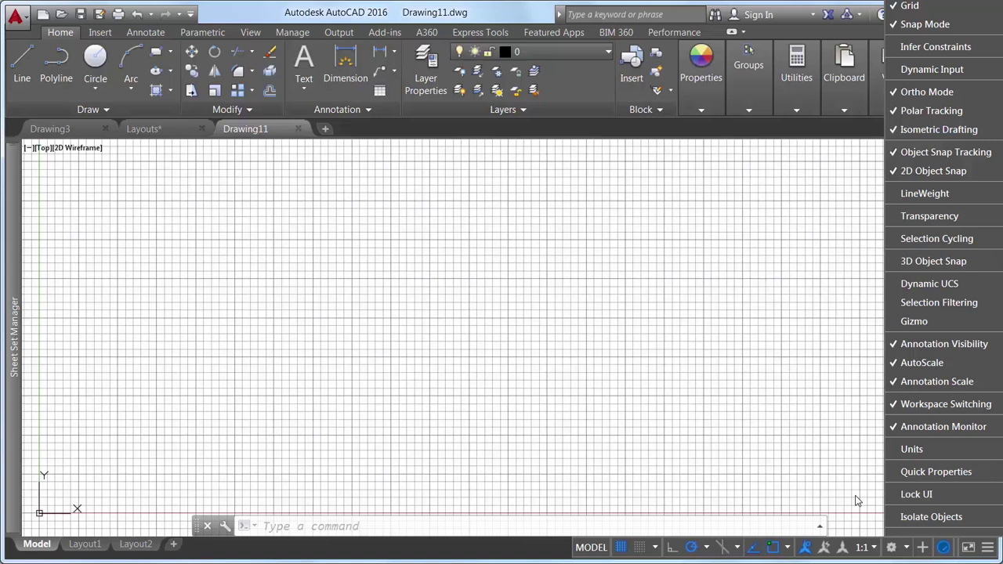
click(858, 501)
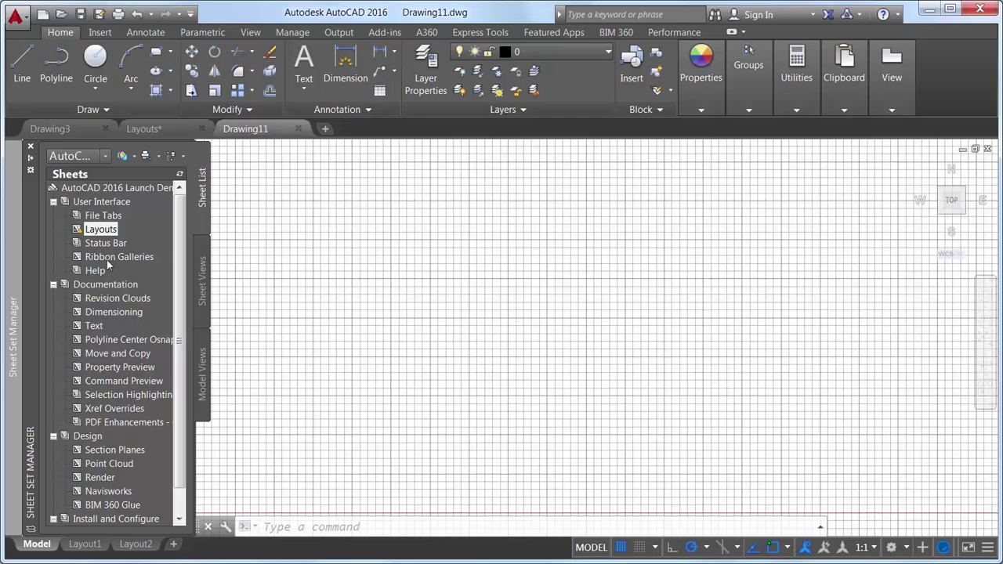
- Open the Ribbon Galleries sheet drawing and preview the Insert block gallery
double_click(110, 257)
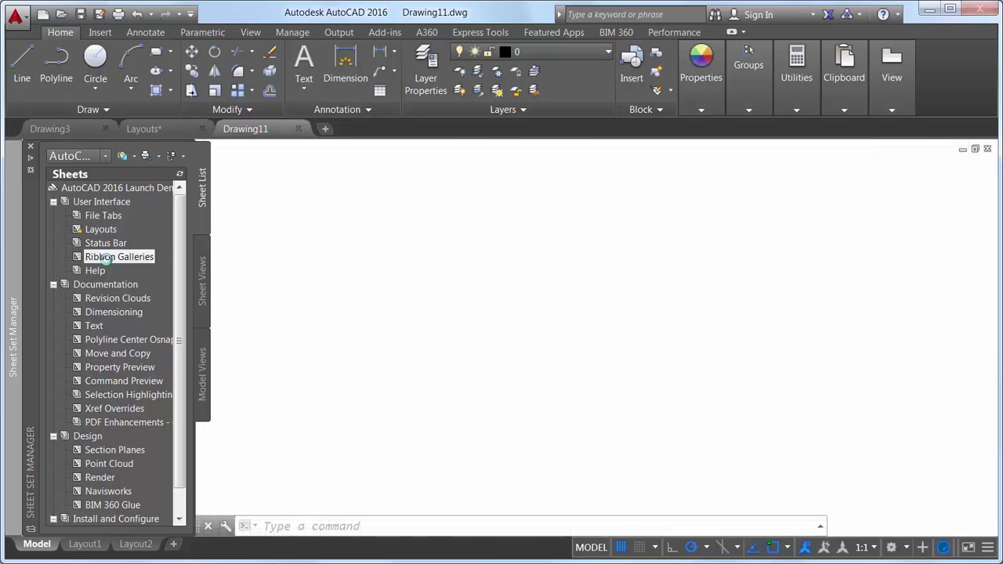
click(100, 32)
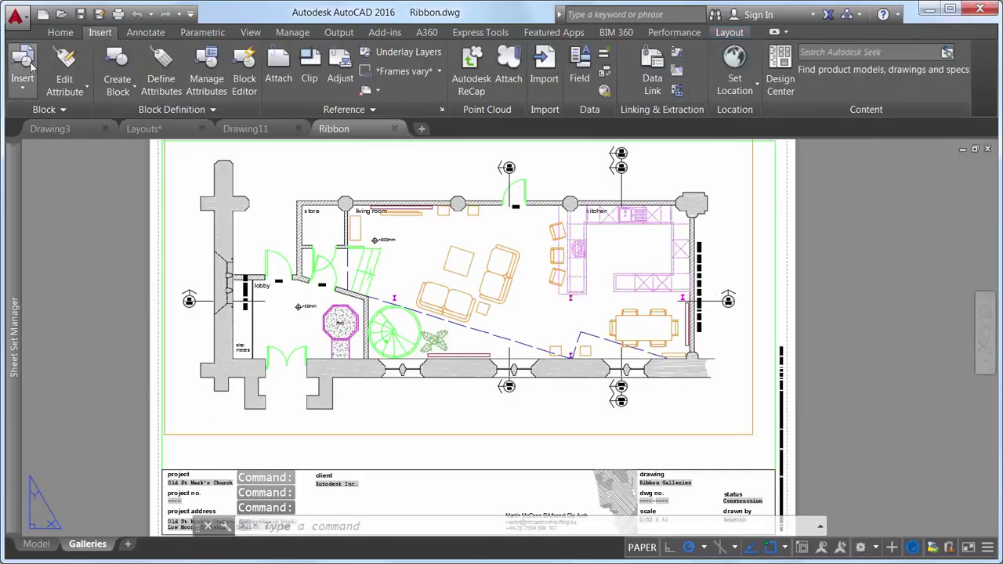
click(22, 82)
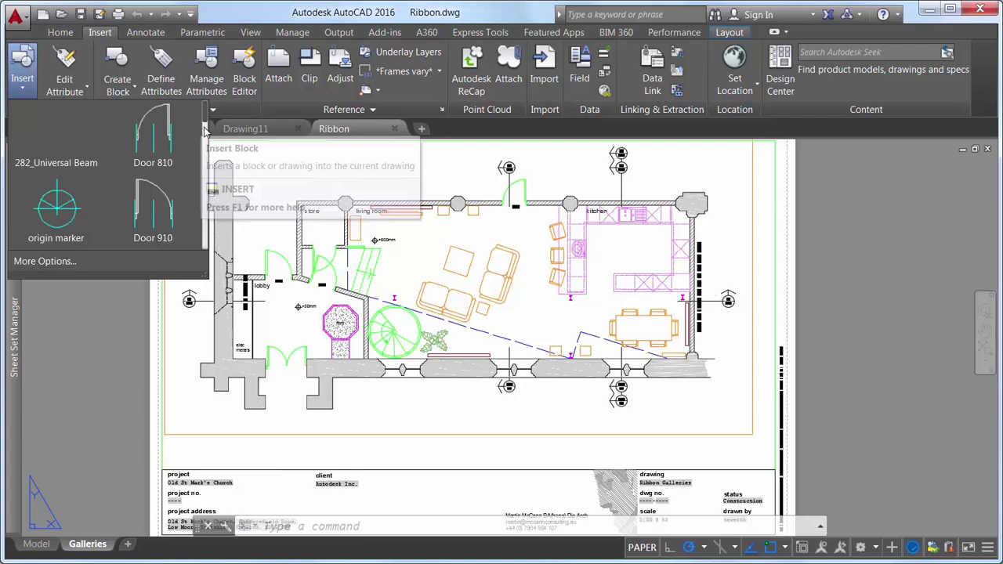
drag(204, 116, 201, 192)
- Preview the dimension style and multileader style galleries on the Annotate tab
click(145, 32)
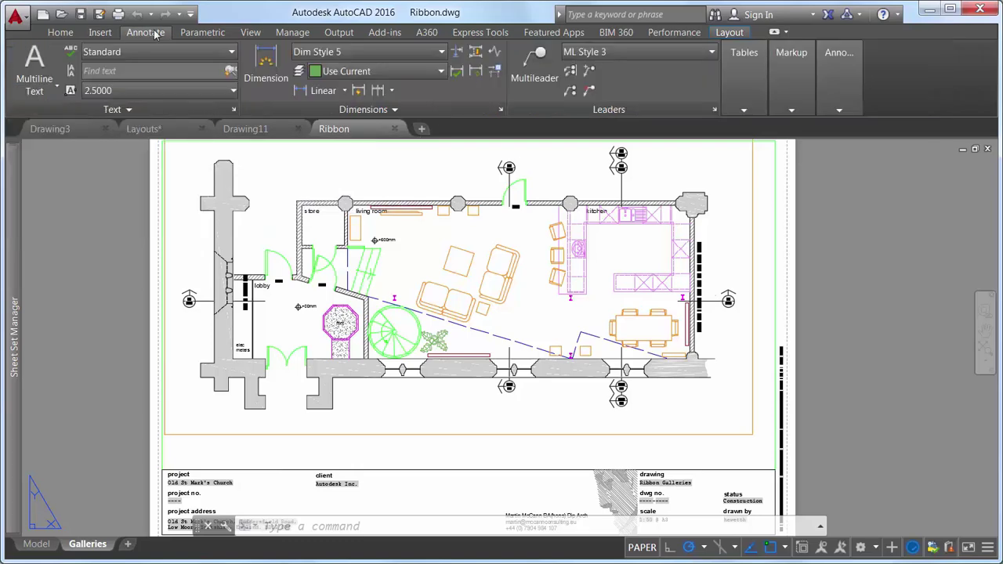
click(441, 51)
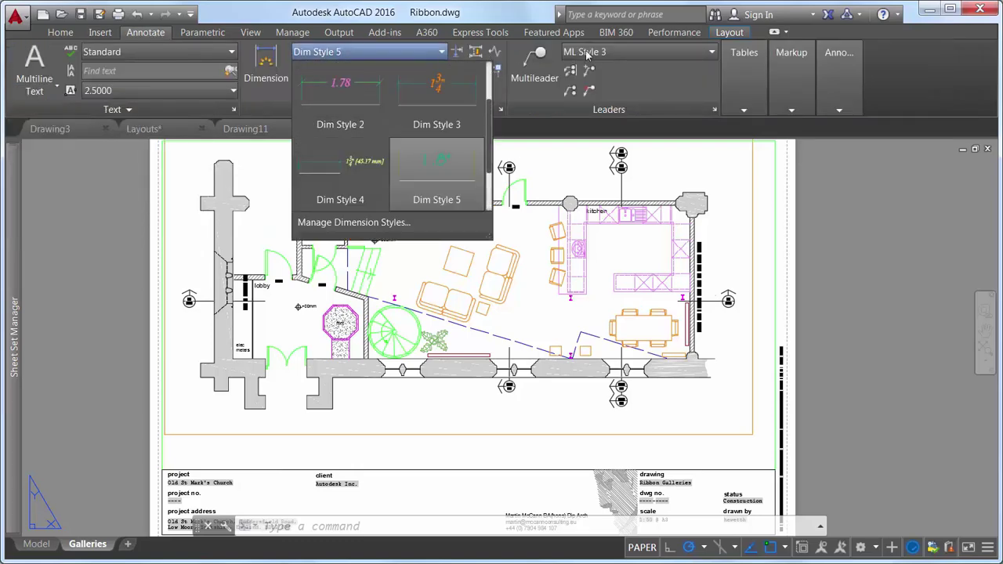
click(710, 53)
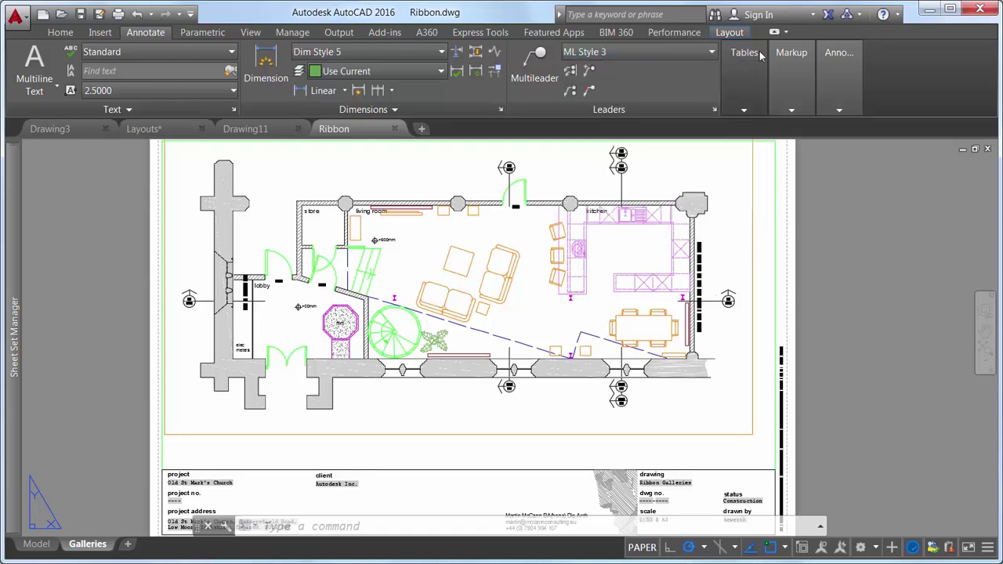
click(748, 110)
- Preview the table style gallery, then set GALLERYVIEW to 0
click(811, 127)
key(Escape)
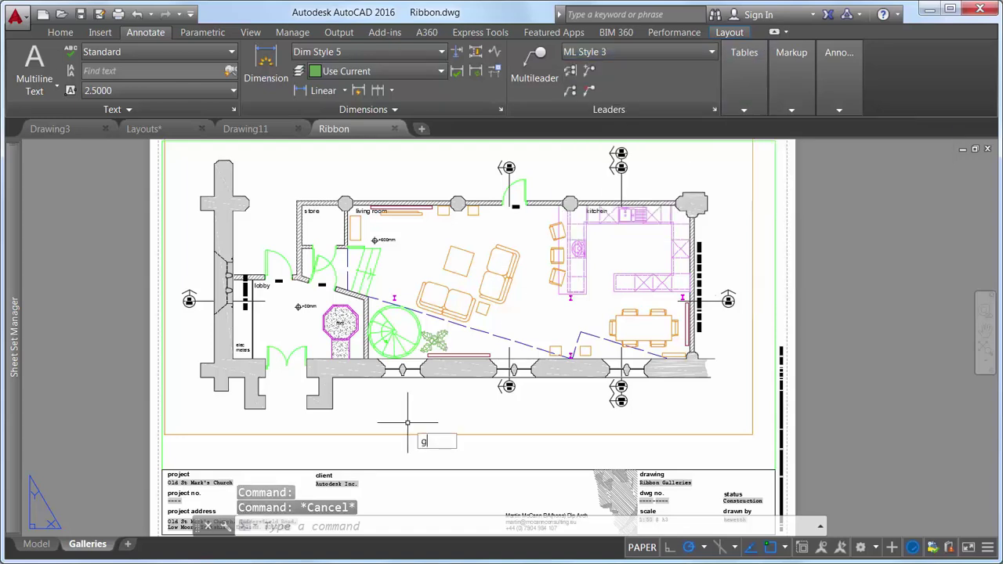
text(galleryview)
key(Return)
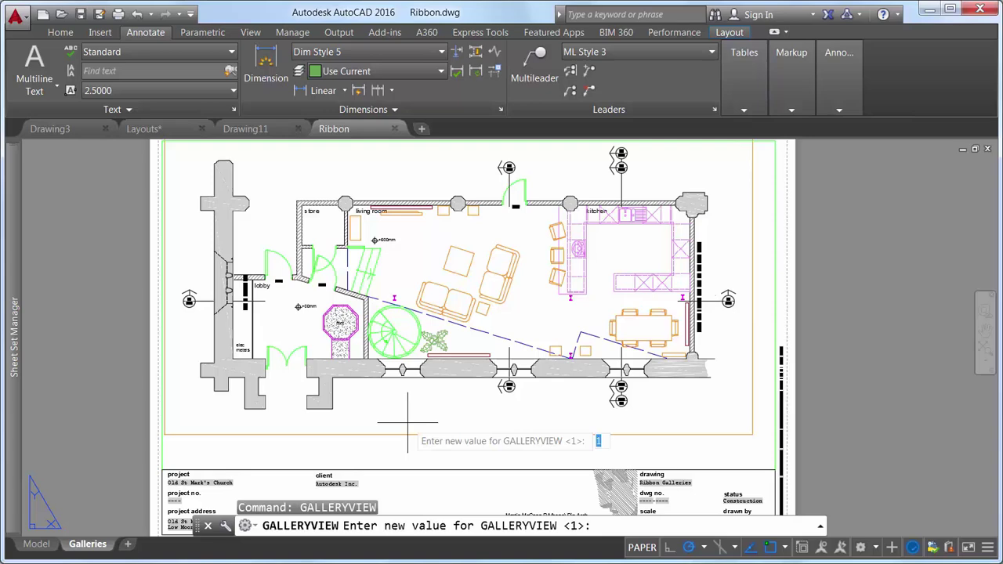
text(0)
key(Return)
- Check that block, dimension, multileader and table style lists now show plain names
click(99, 32)
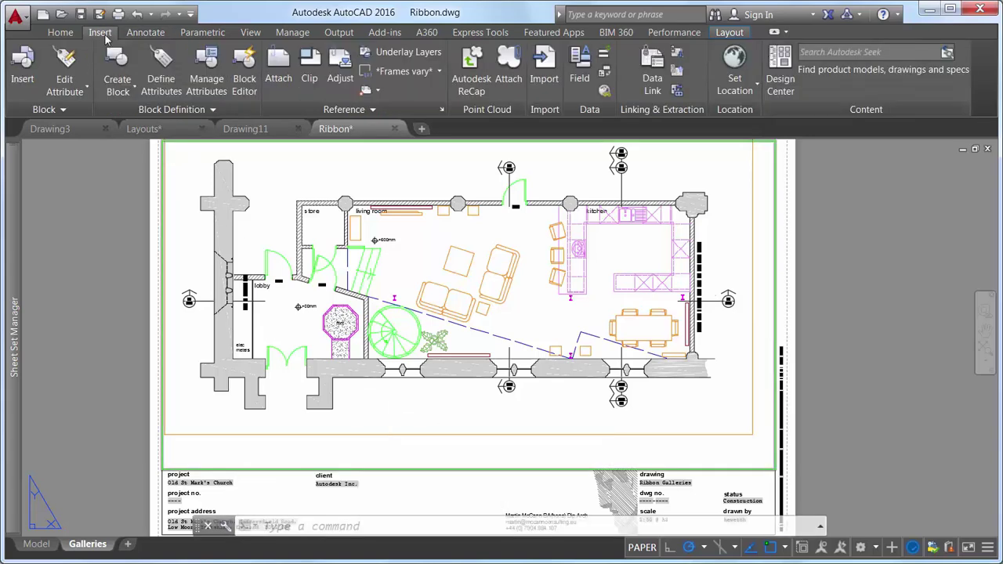
click(21, 69)
click(592, 385)
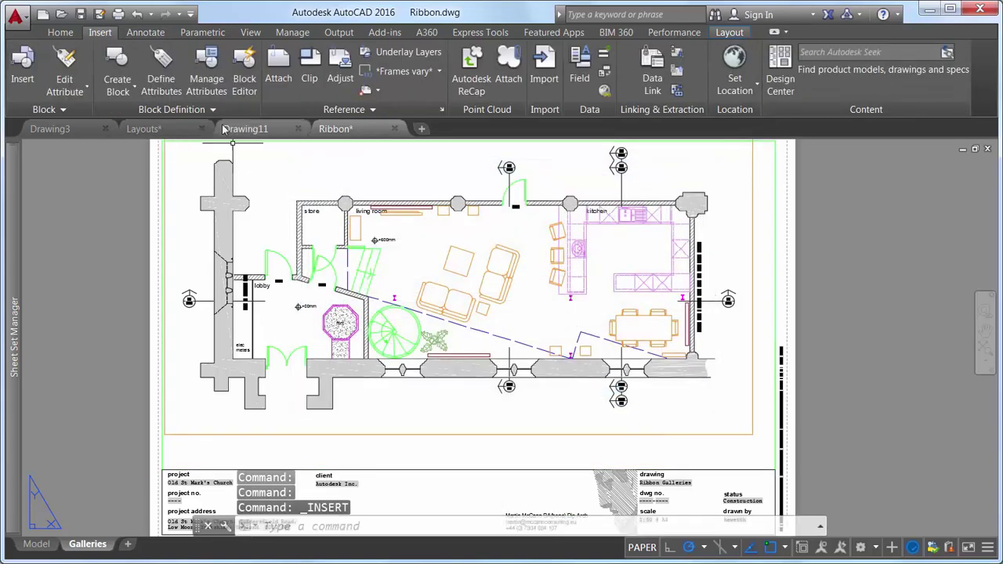
click(145, 32)
click(403, 51)
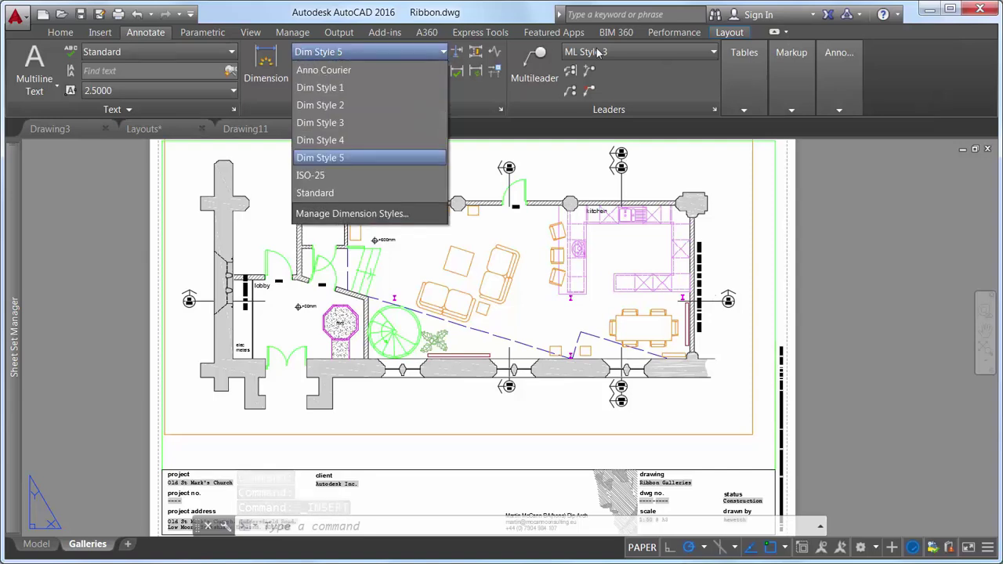
click(710, 52)
click(743, 78)
click(823, 127)
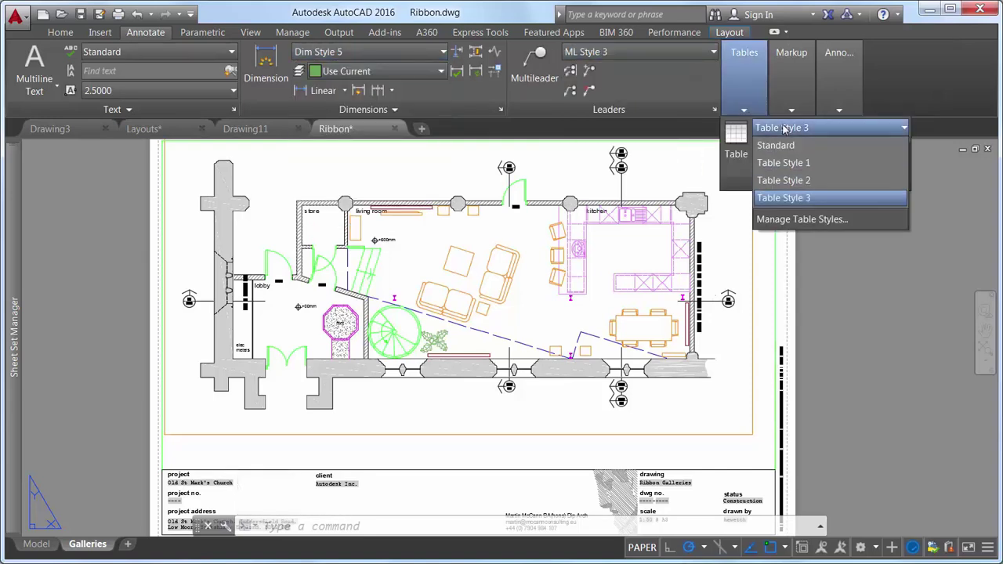
- Close the table style list and sign in to A360 with the account details
click(772, 197)
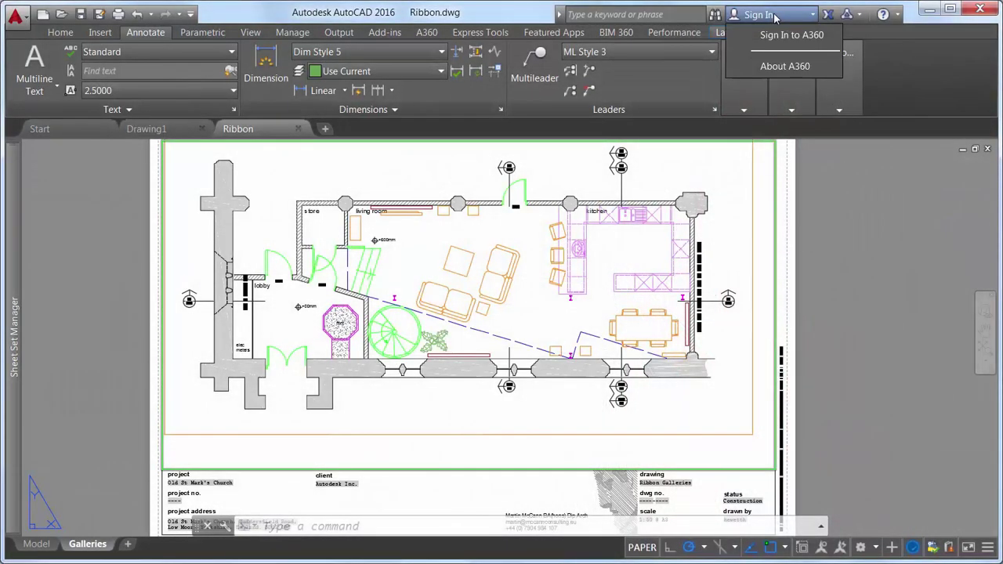
click(787, 35)
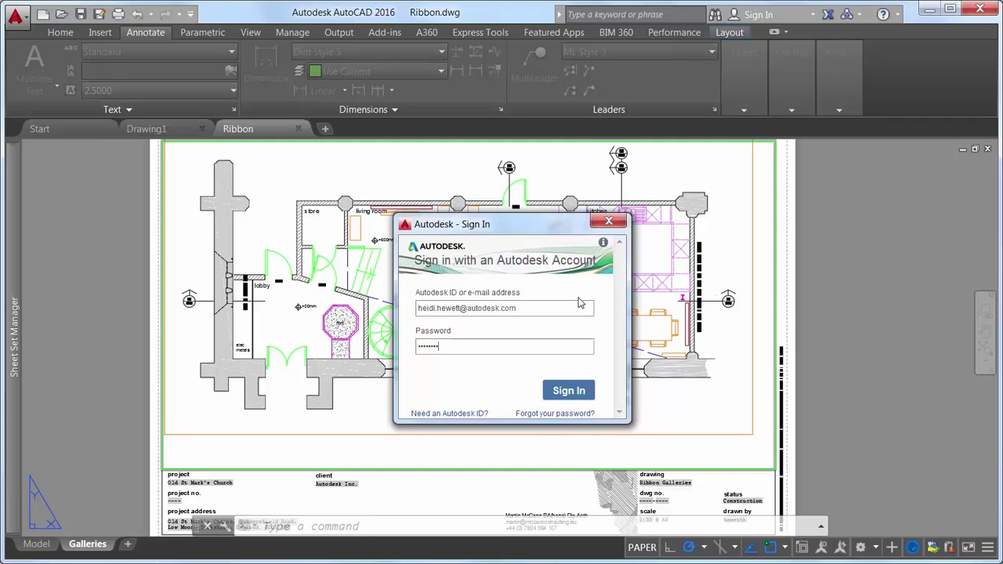
key(Return)
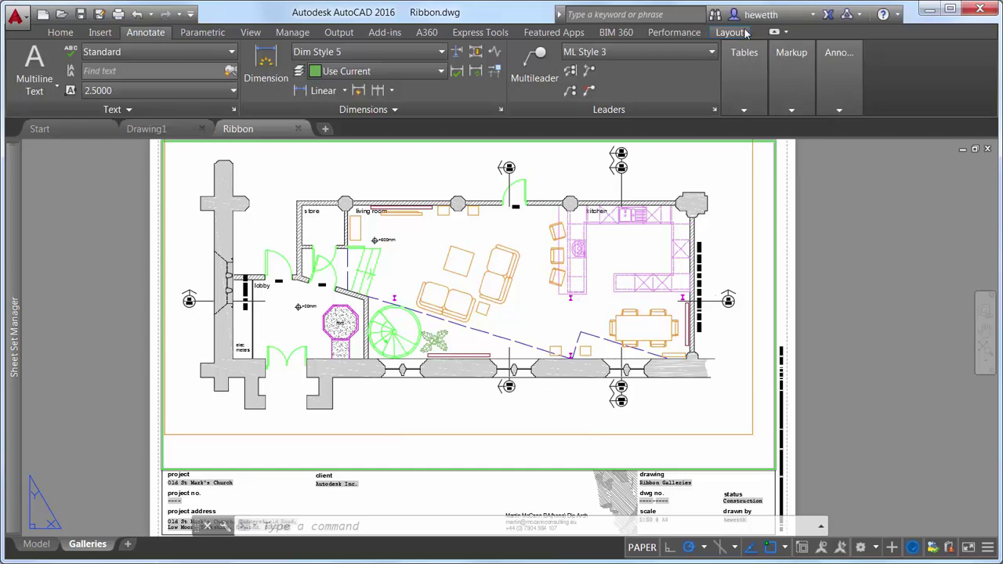
- Open the HELIX article from Help's H command list, then search Help for 'purge'
click(884, 14)
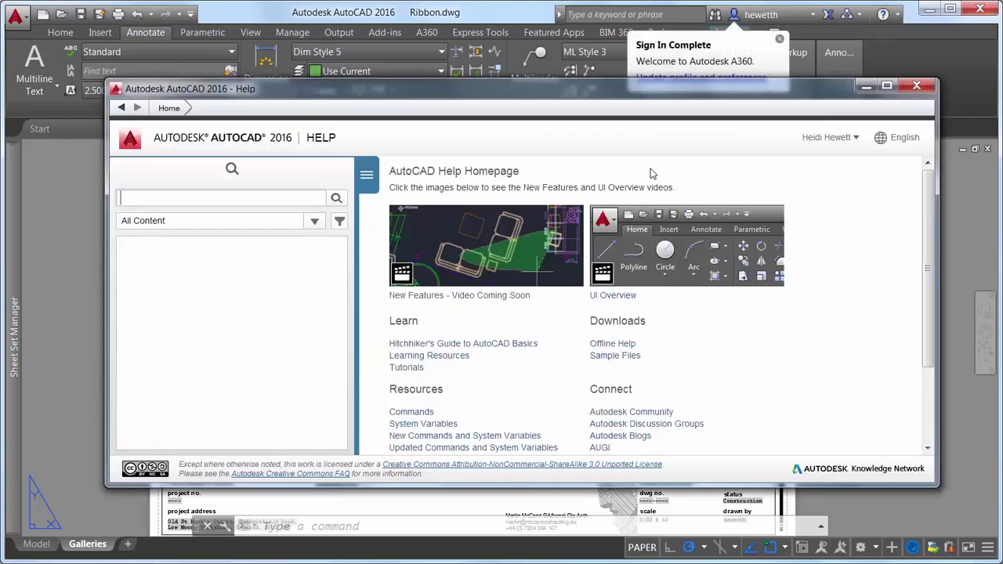
click(428, 413)
click(478, 234)
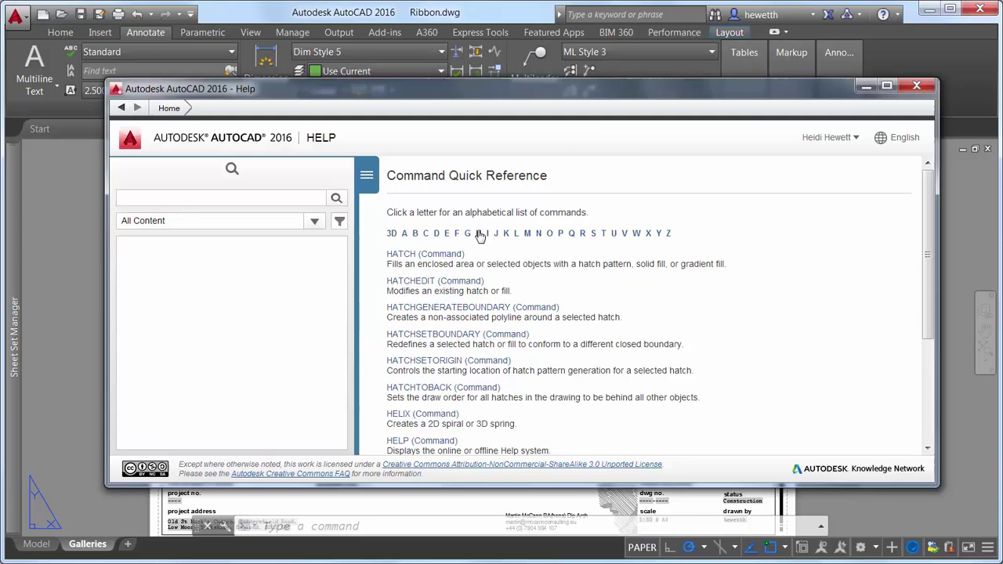
click(415, 413)
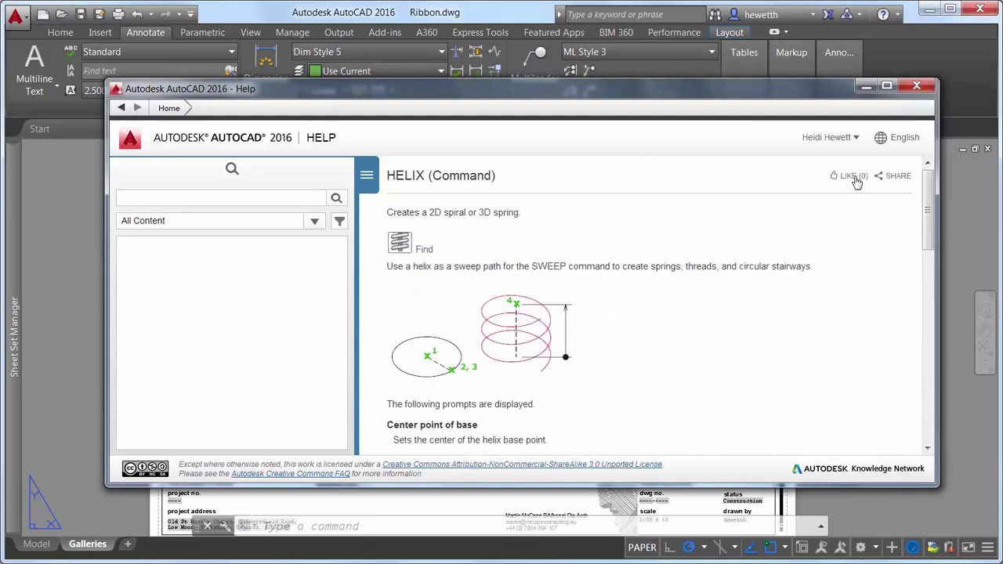
click(273, 200)
text(purge)
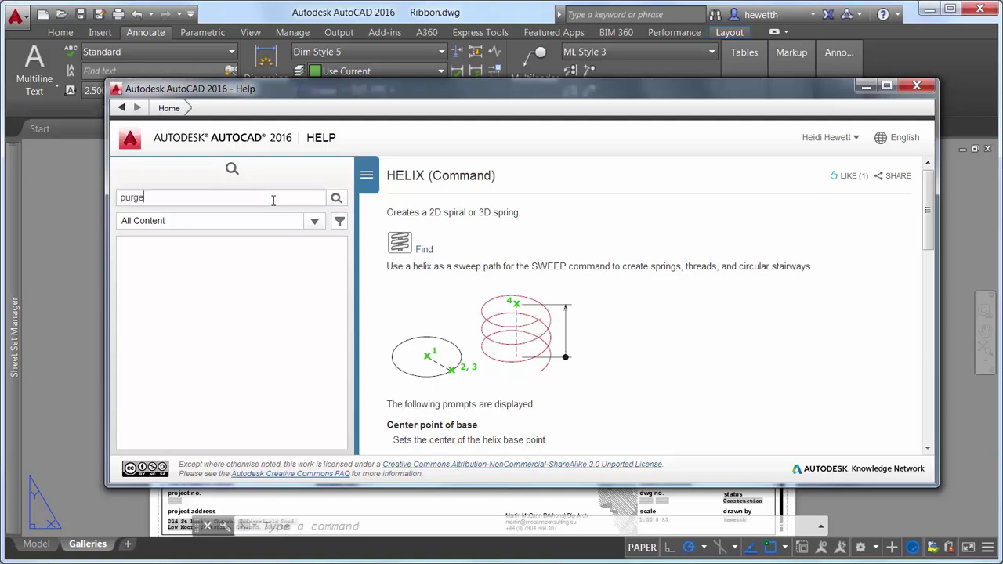
key(Return)
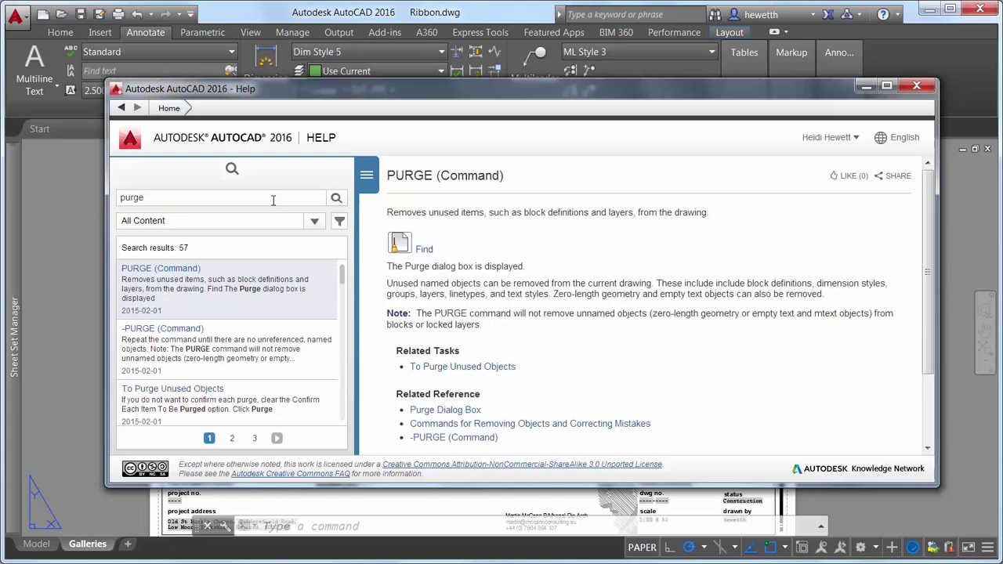
- Show where Purge is located, then open the graphics performance tuning Help article
click(428, 252)
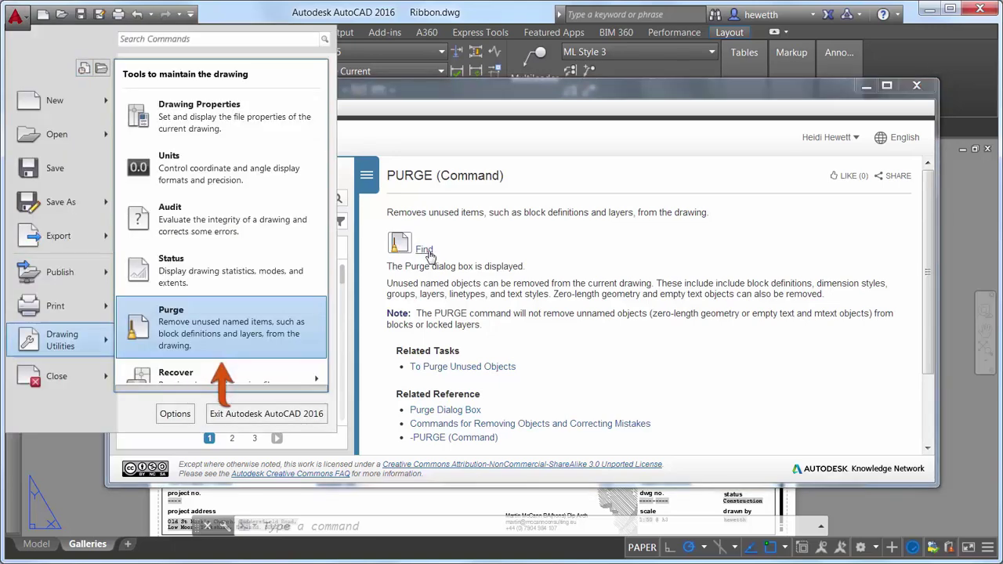
click(374, 234)
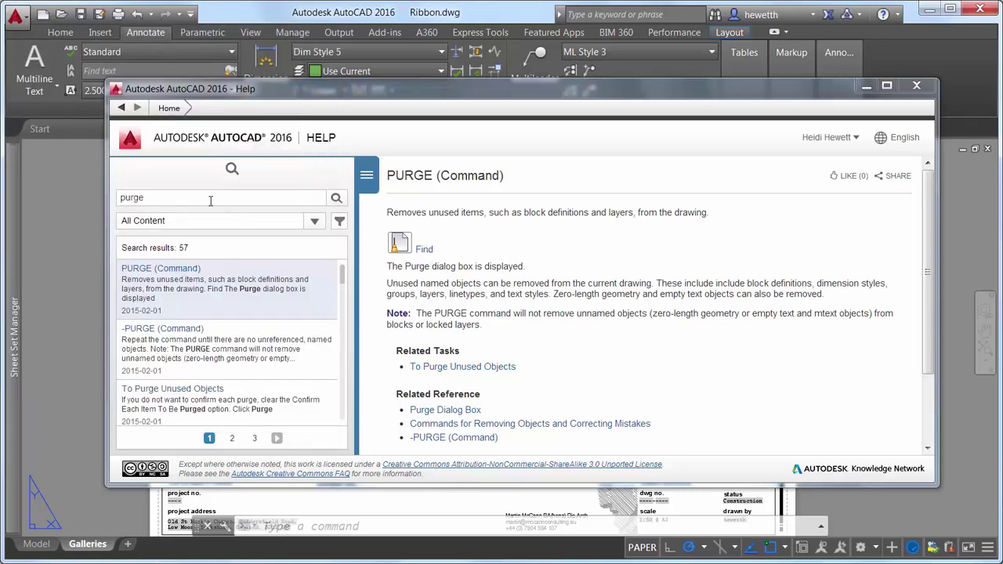
text(graphics performanc)
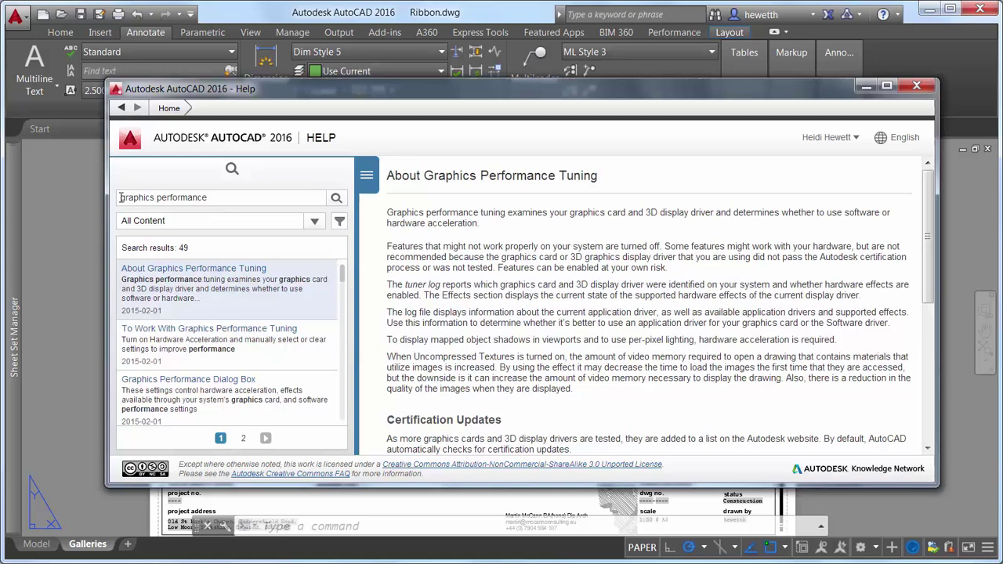
click(162, 330)
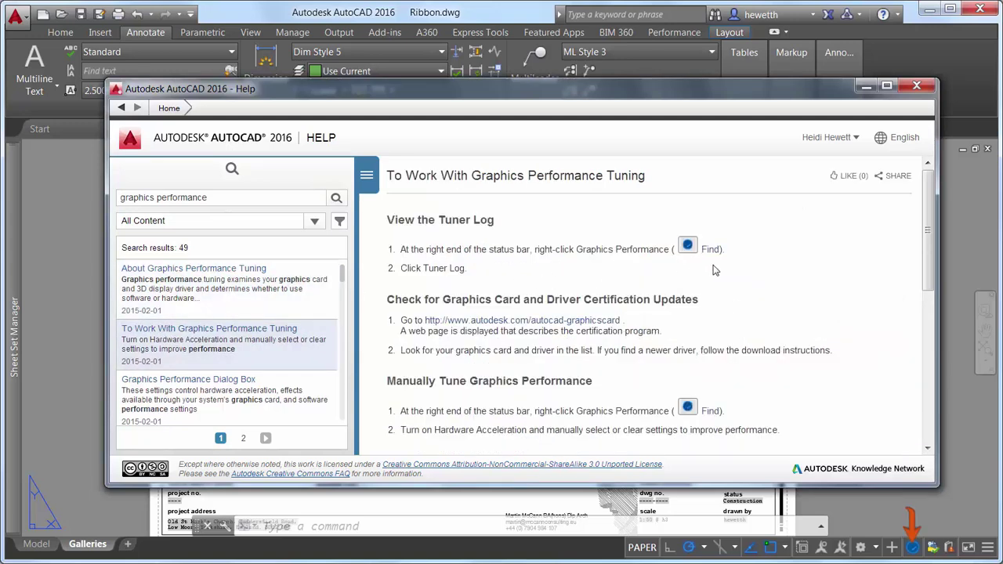
- Replace the search terms and search Help for 'dynamic input'
triple_click(251, 198)
text(dynamic input)
key(Return)
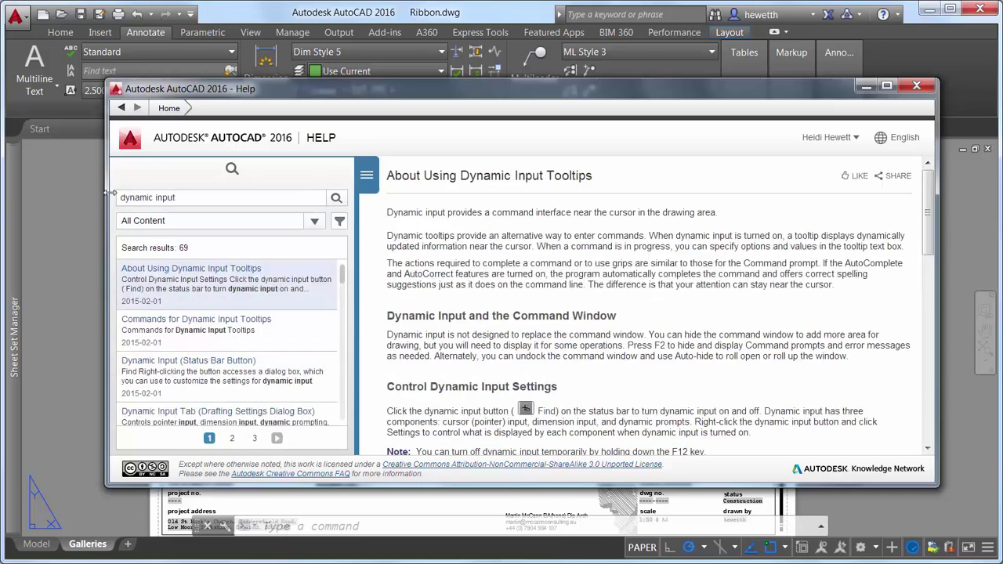